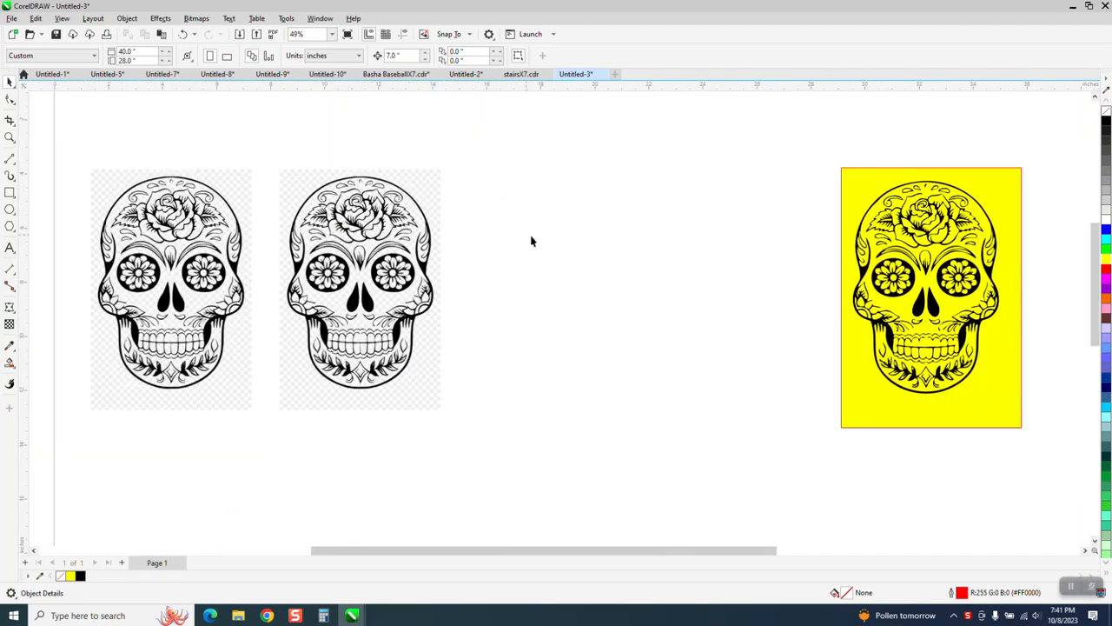
- Outline-trace the middle skull bitmap as Clipart
key("z")
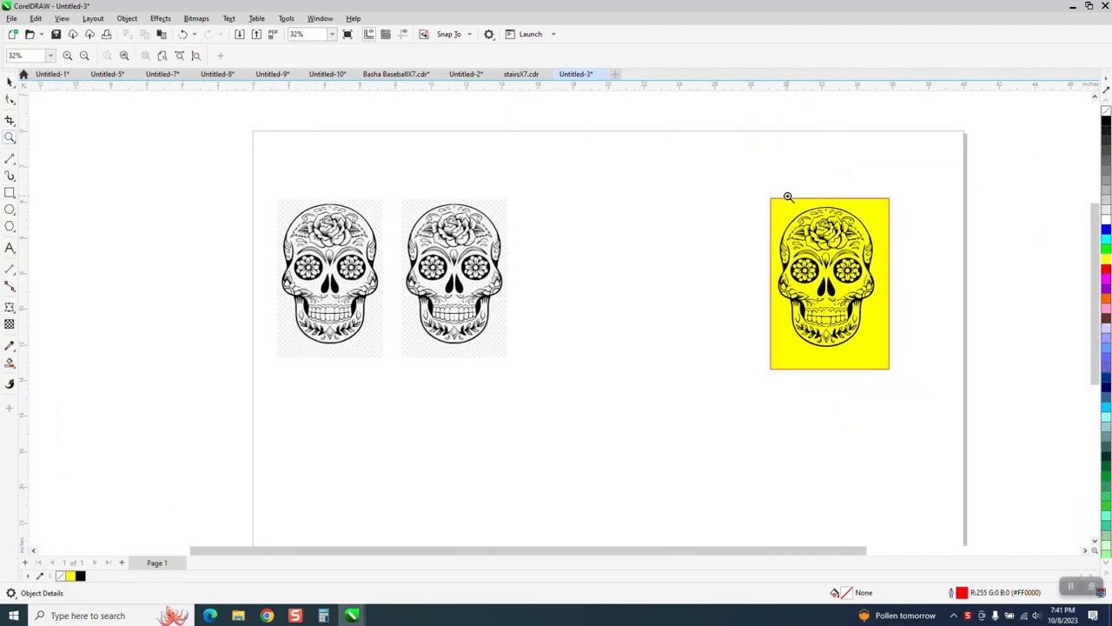
left_click_drag(916, 379, 917, 379)
scroll(890, 390, "down", 2)
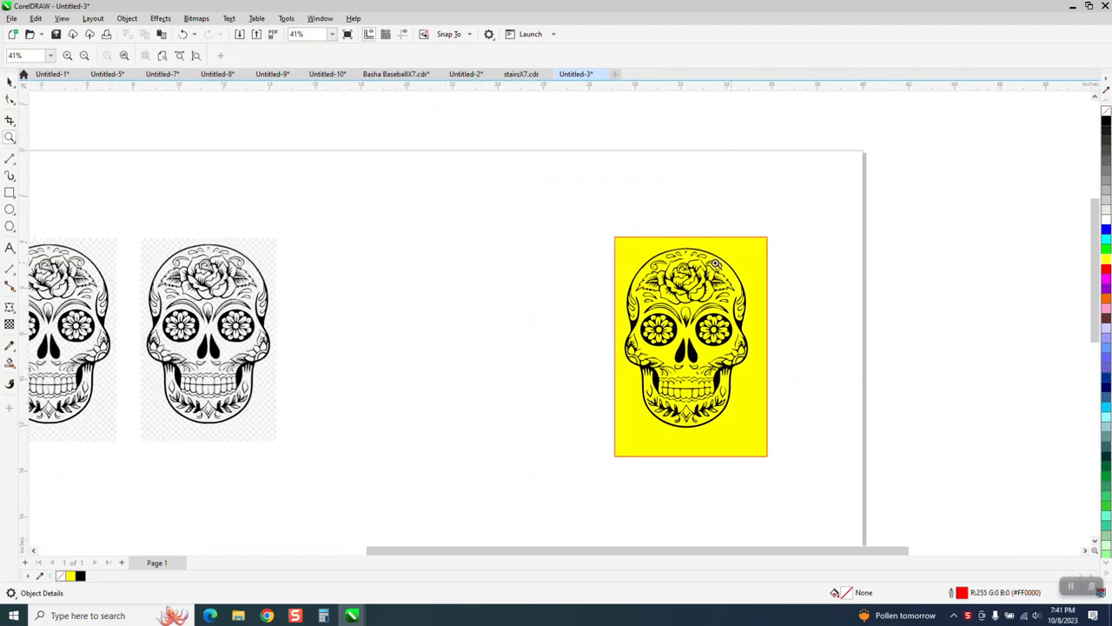
scroll(421, 273, "down", 1)
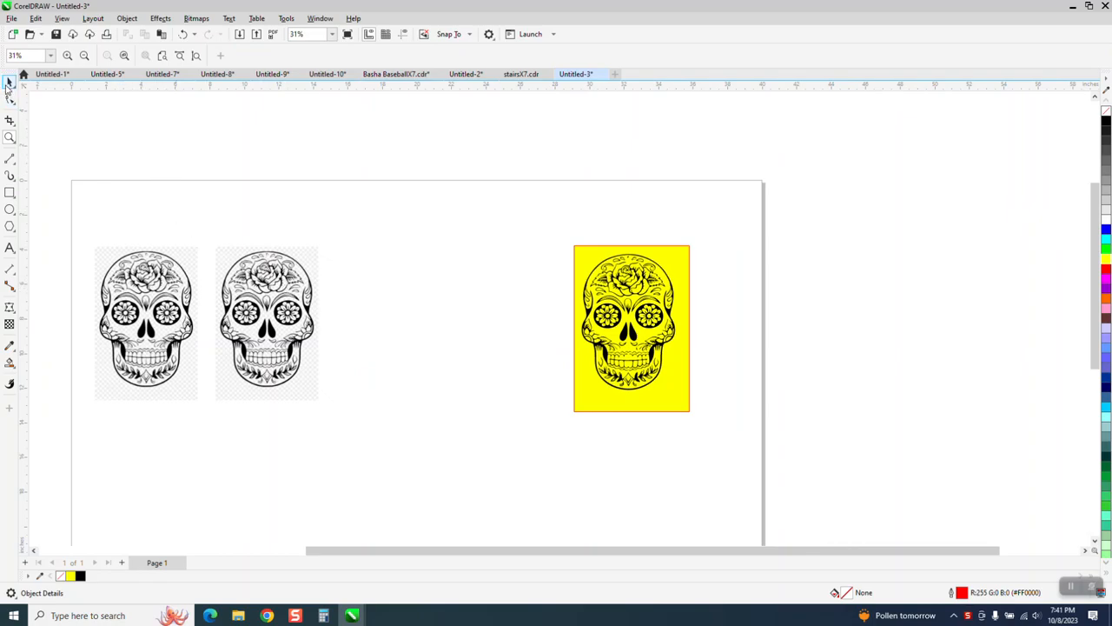
left_click(9, 81)
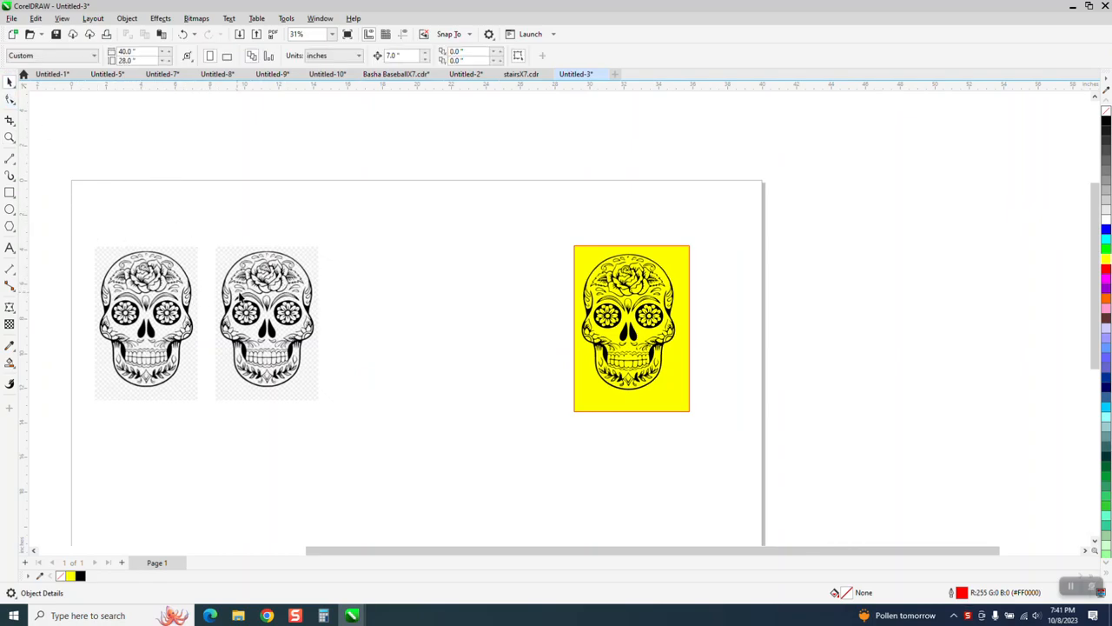
left_click(251, 296)
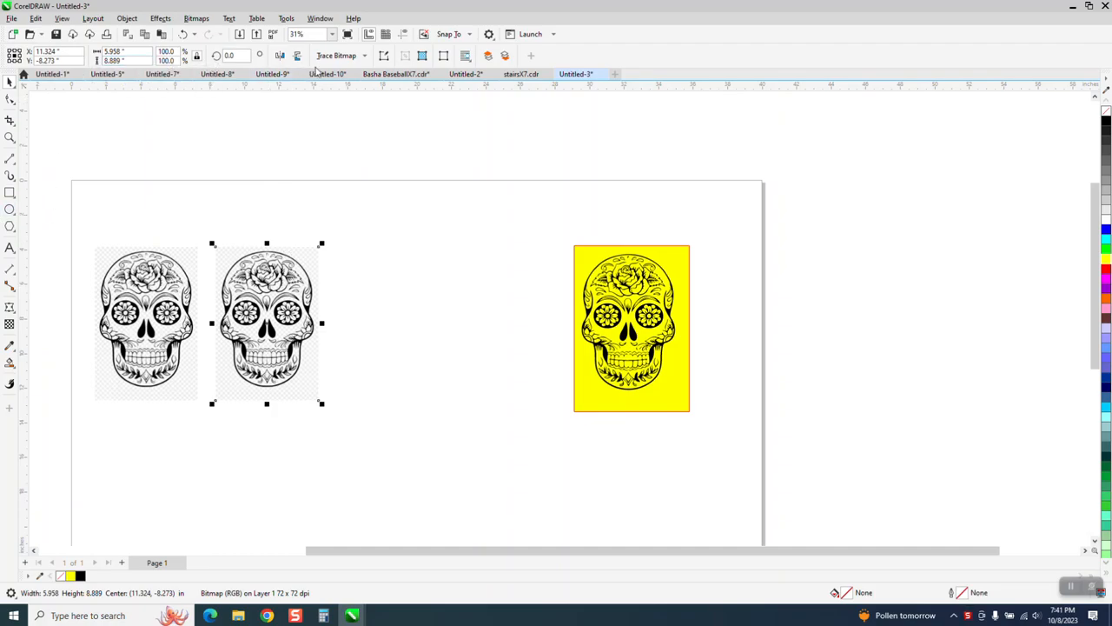
left_click(365, 59)
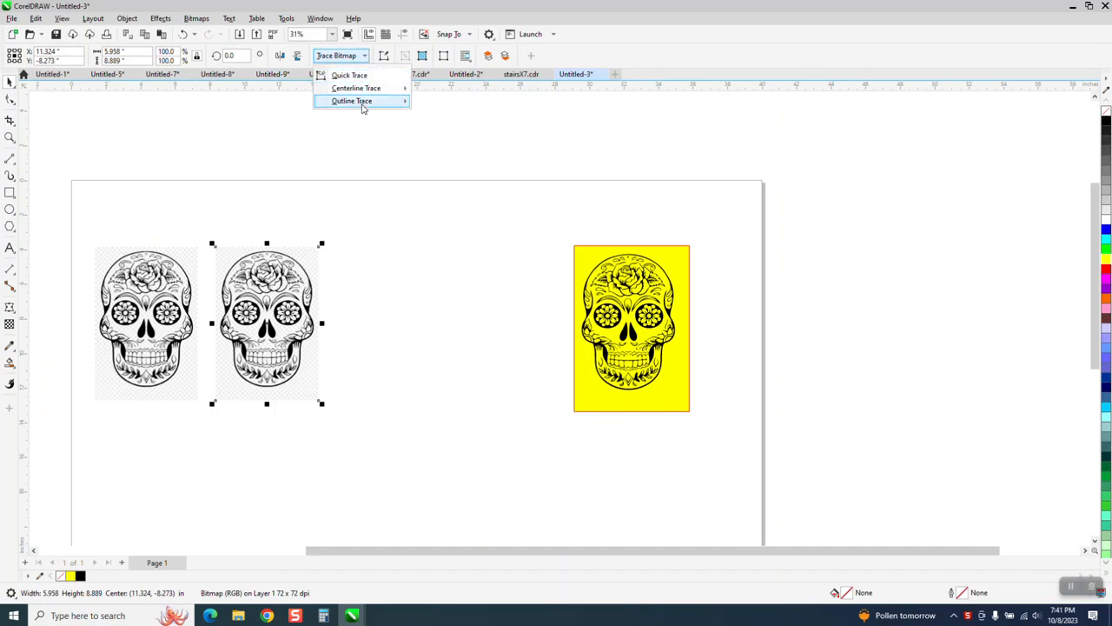
mouse_move(363, 106)
left_click(435, 146)
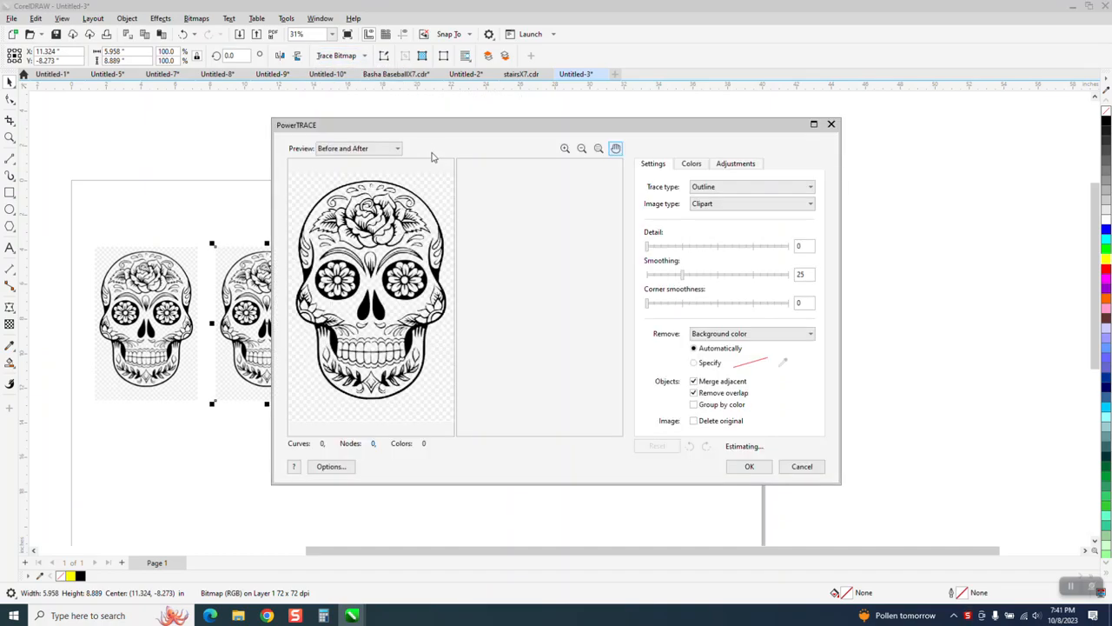
left_click(749, 468)
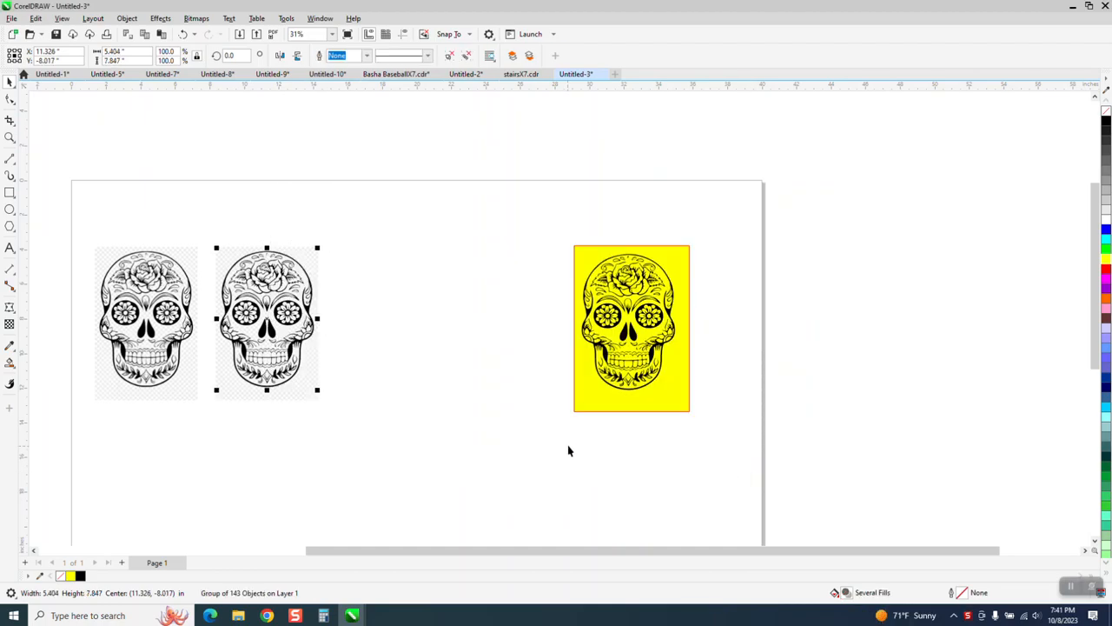
- Move the yellow rectangle behind the traced skull and ungroup the tracing
left_click_drag(591, 394, 354, 380)
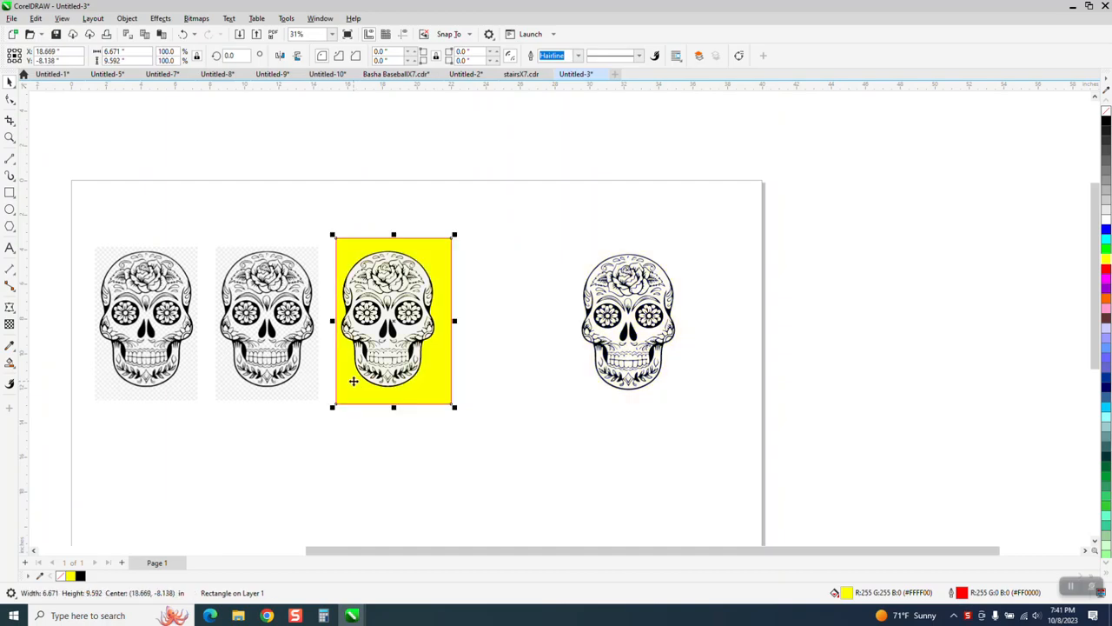
left_click(9, 137)
left_click_drag(282, 209, 561, 433)
left_click(9, 81)
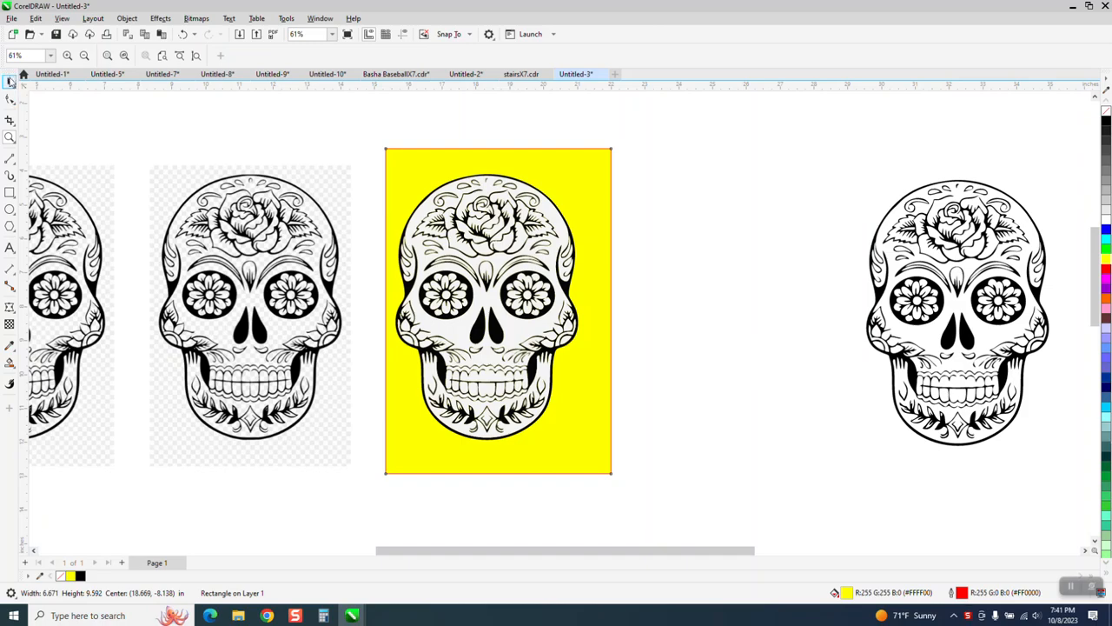
left_click(457, 219)
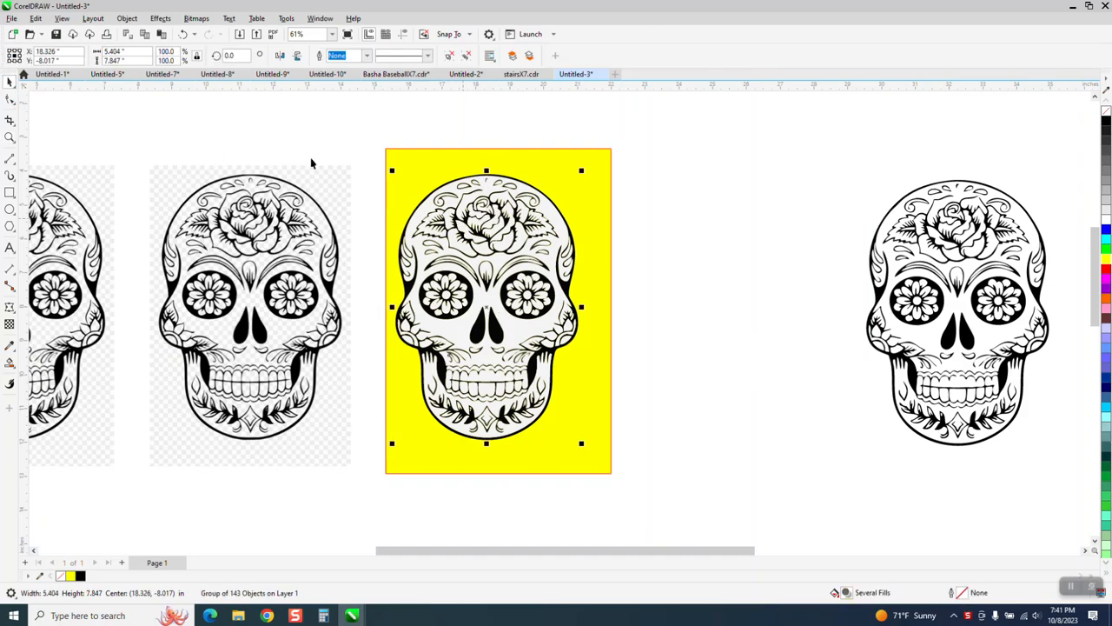
left_click(127, 18)
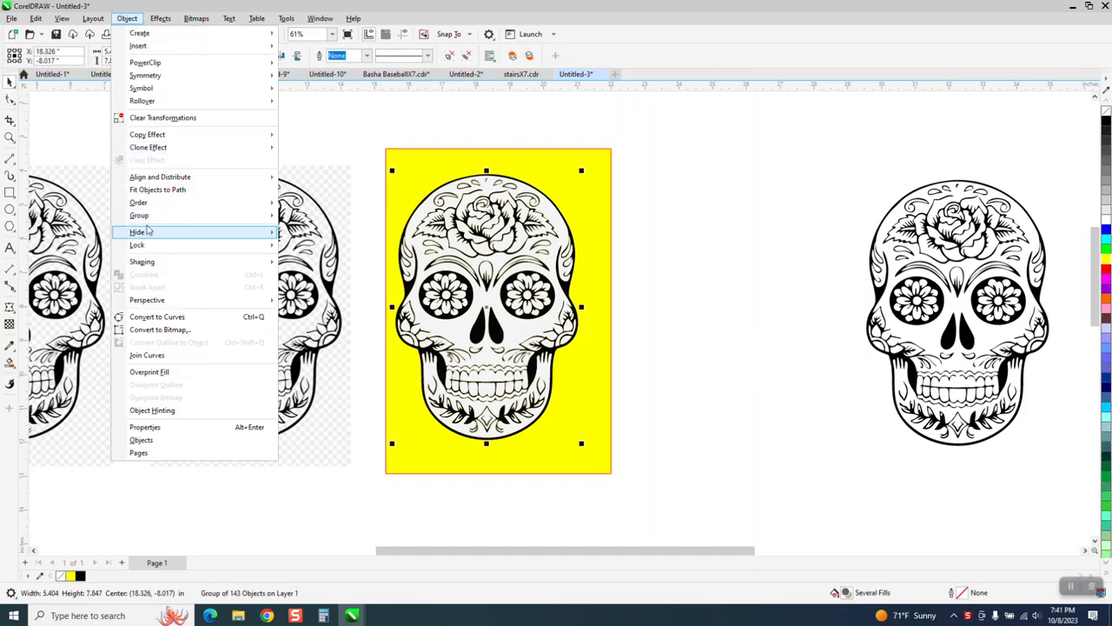
left_click(304, 233)
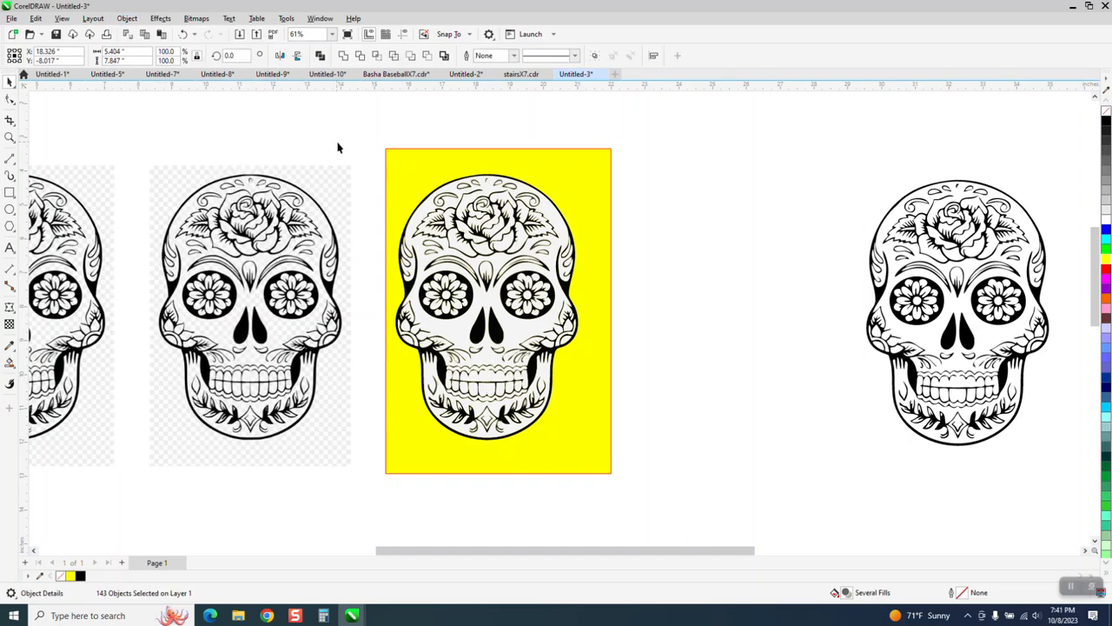
key("Escape")
left_click(500, 263)
key("Delete")
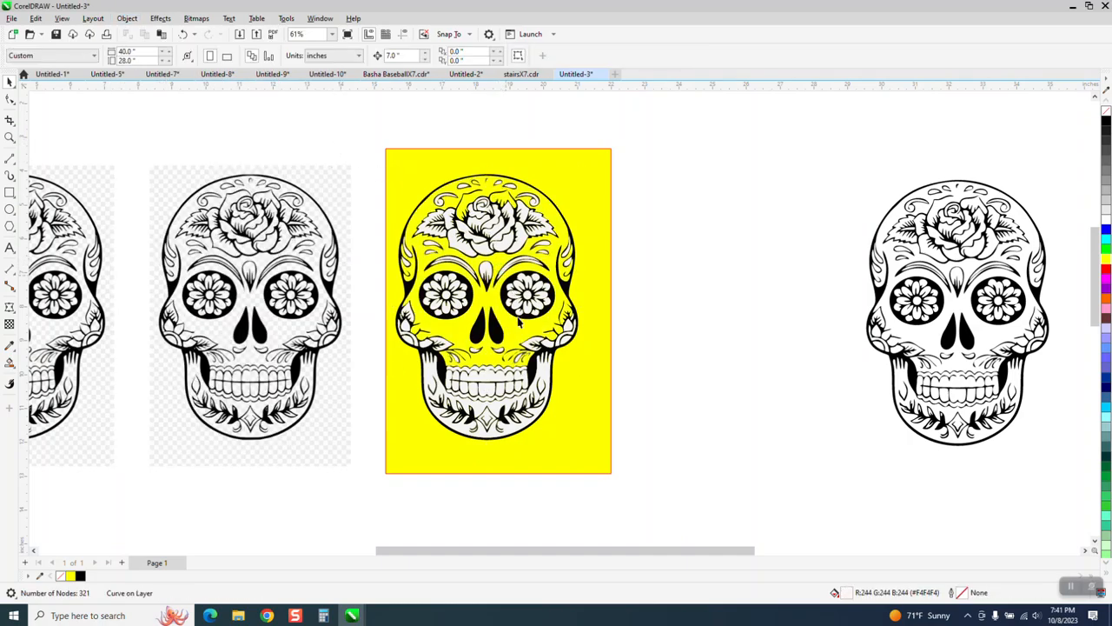
left_click(183, 34)
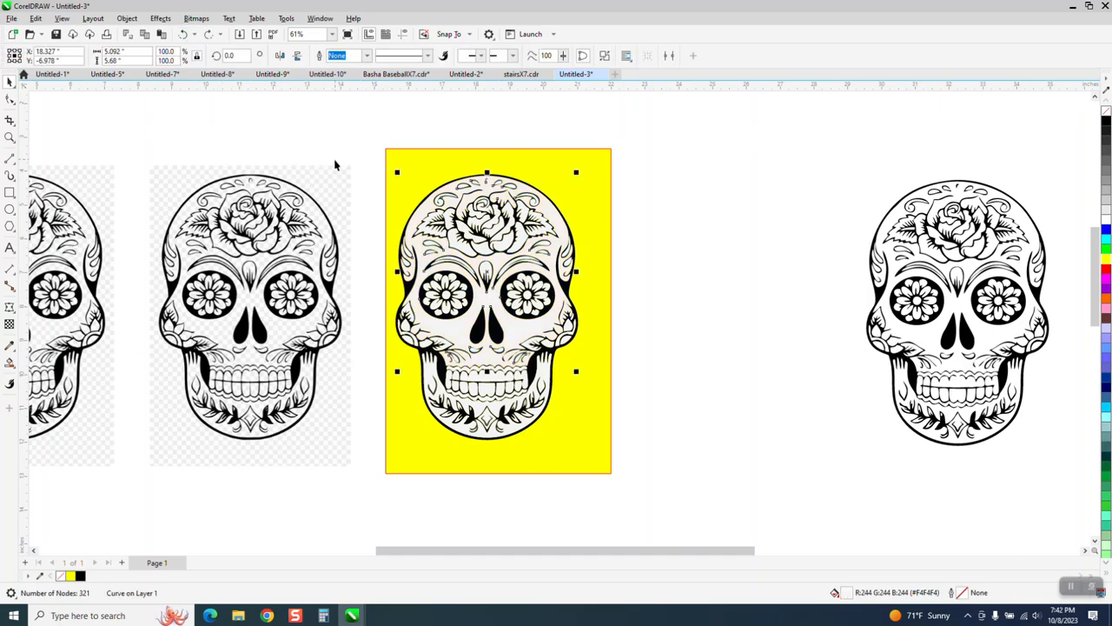
- Use Find and Replace to find all objects matching the properties of the traced skull's light grey face shape and delete them
left_click(36, 18)
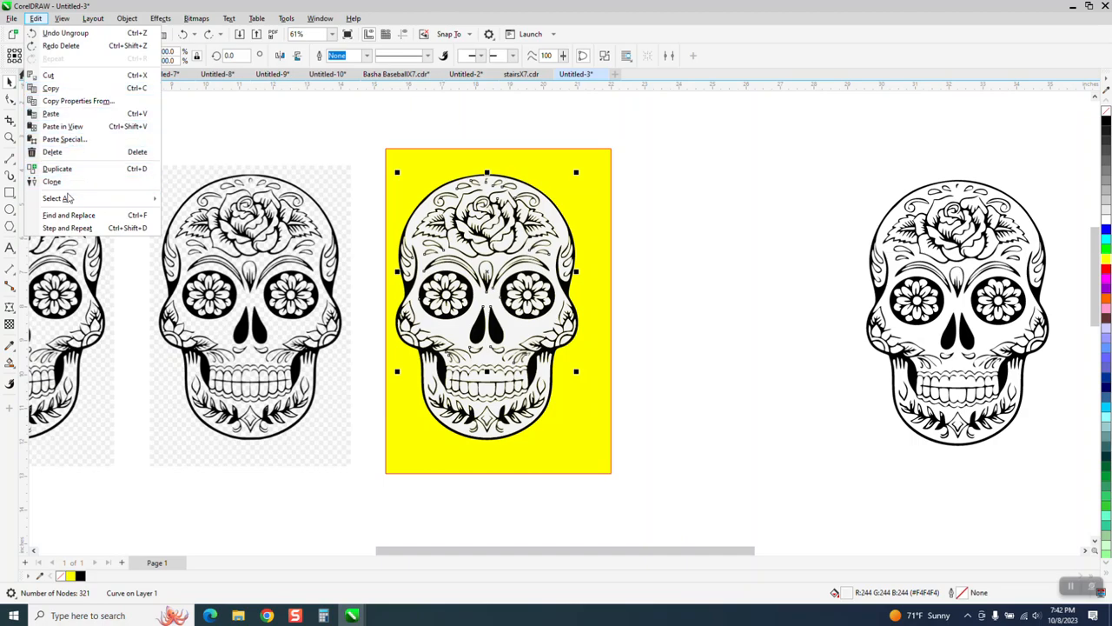
left_click(70, 216)
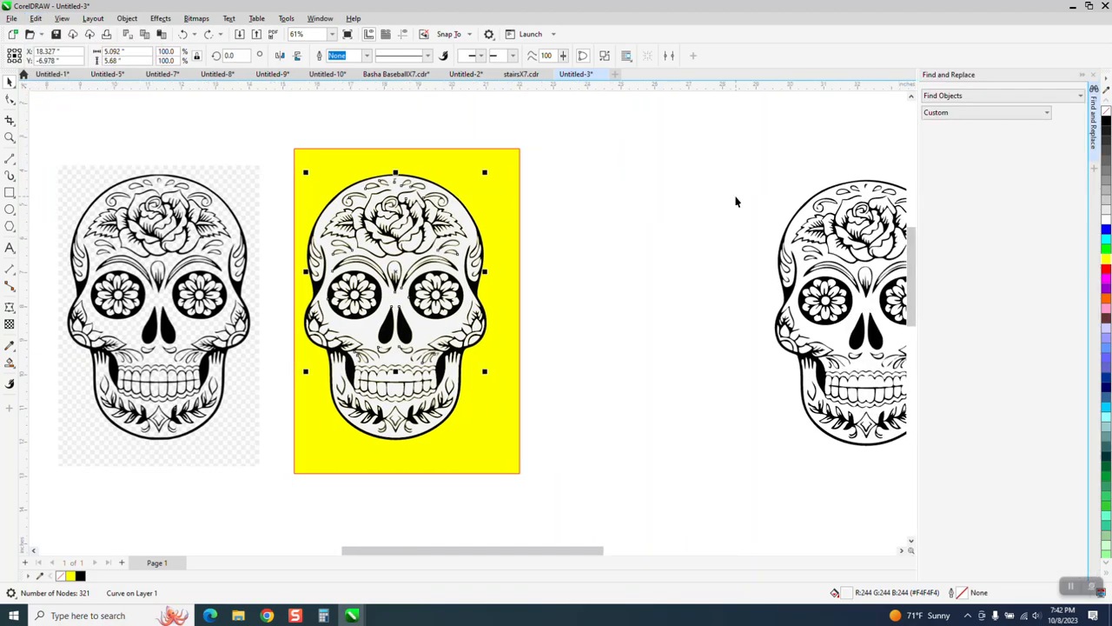
left_click(465, 223)
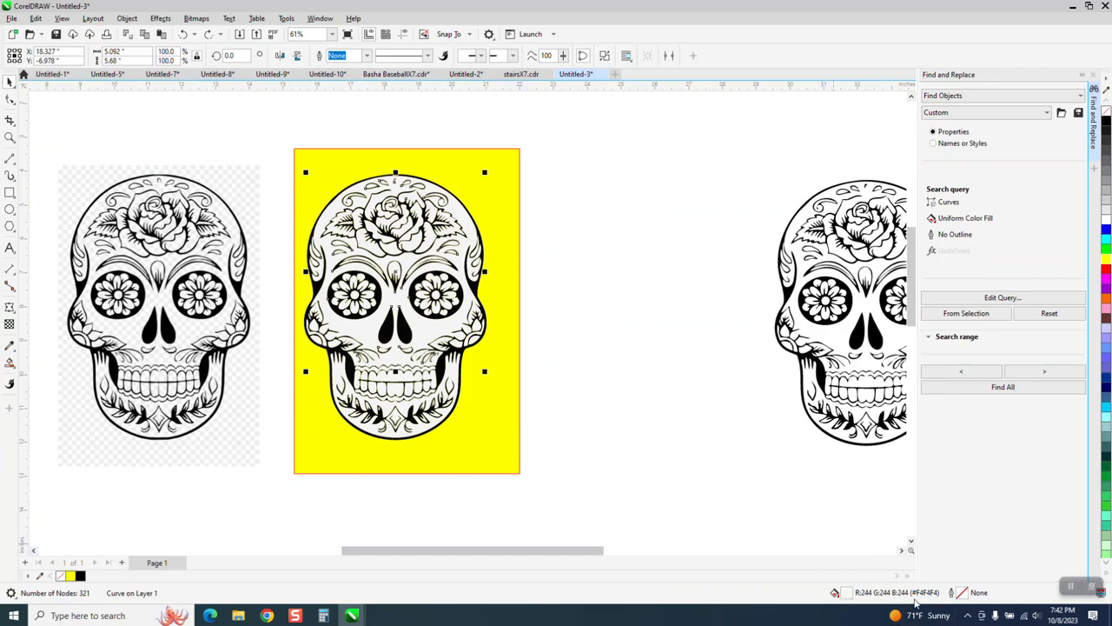
left_click(964, 315)
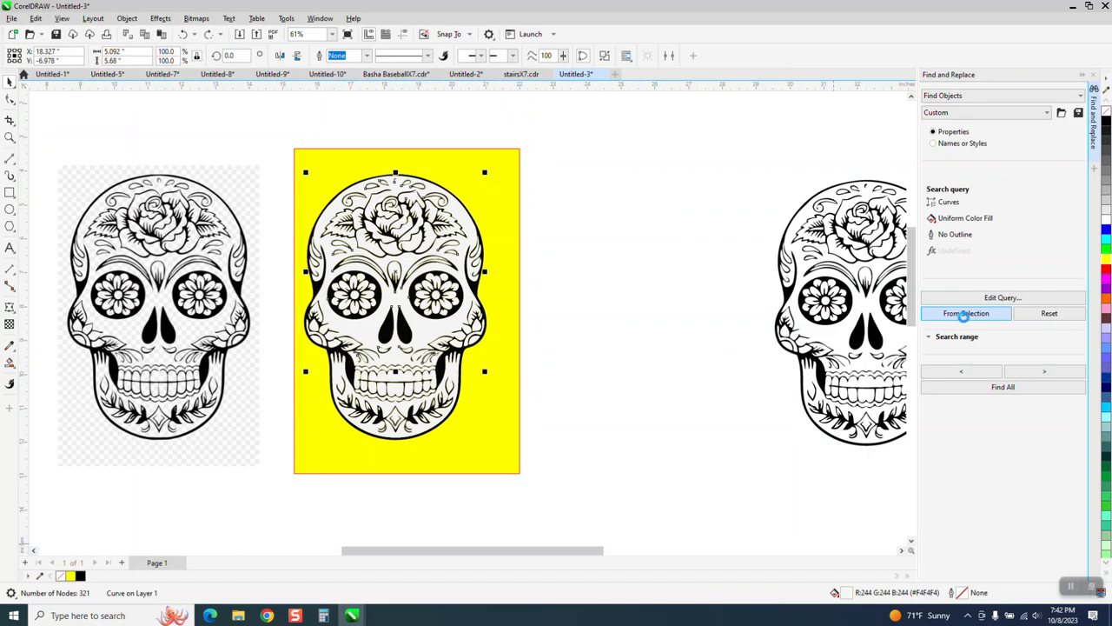
left_click(1005, 389)
left_click(565, 387)
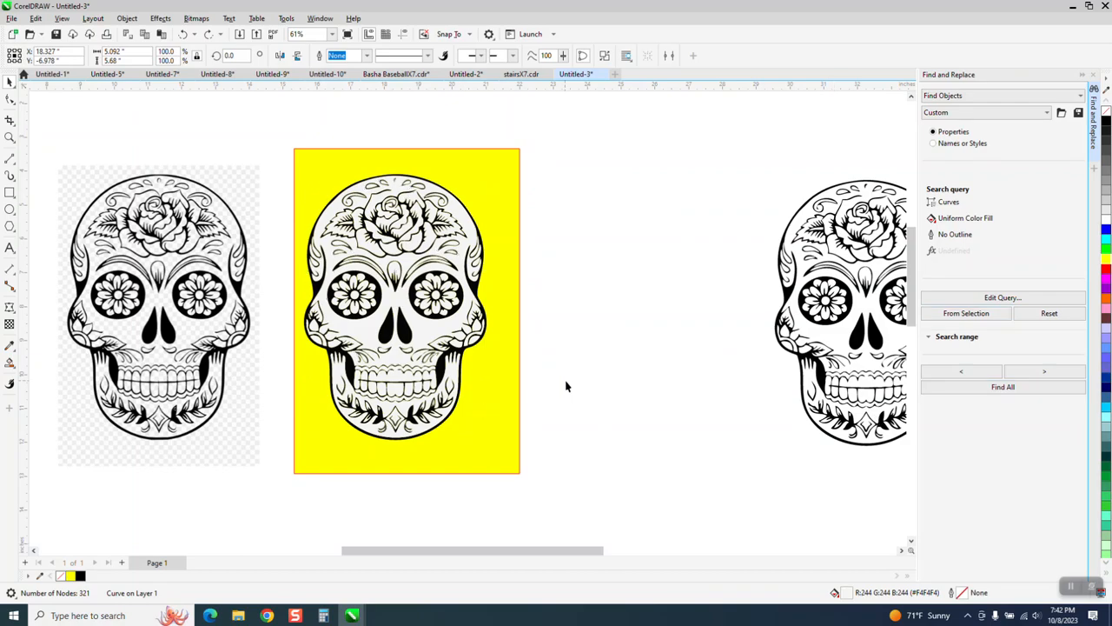
left_click(463, 220)
left_click(982, 317)
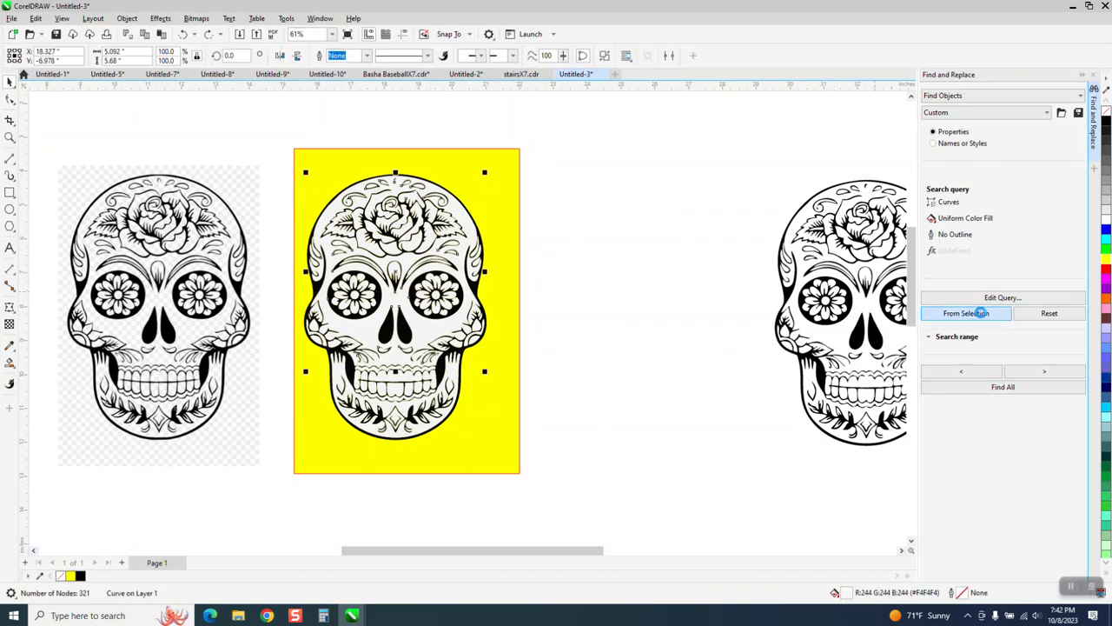
left_click(1003, 389)
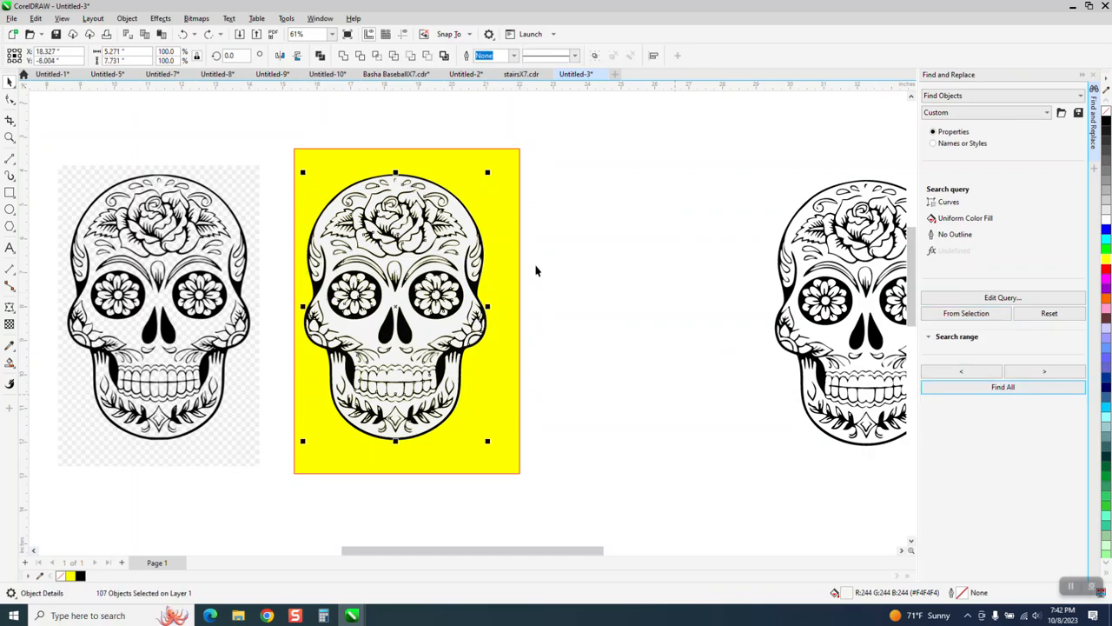
key("Delete")
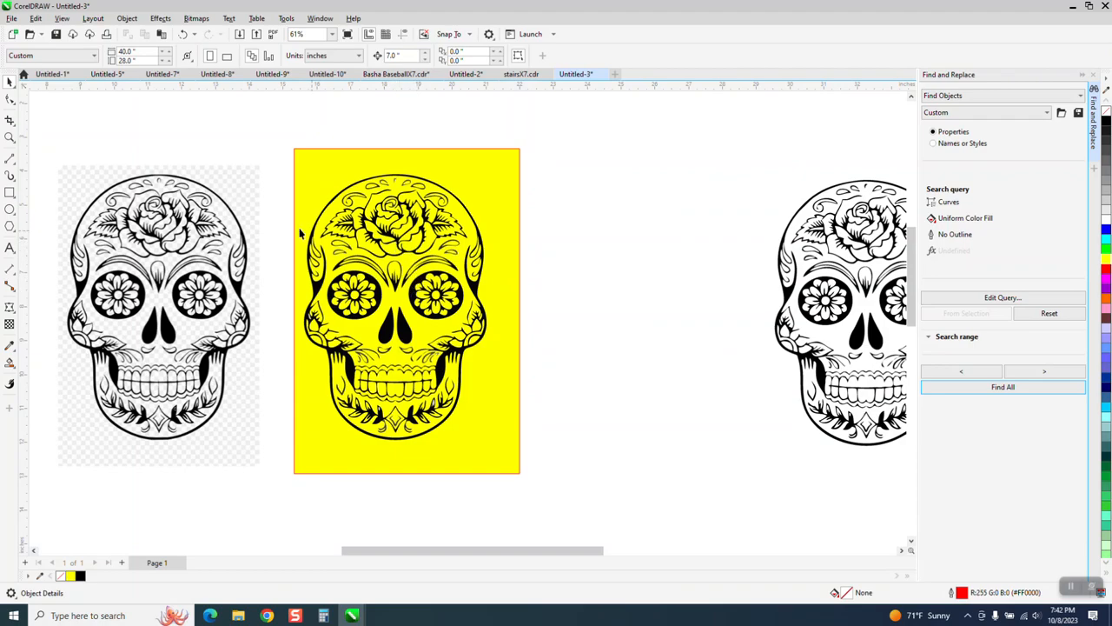
- Delete the leftover 20% black slivers inside the leaves on the traced skull's chin
left_click(9, 137)
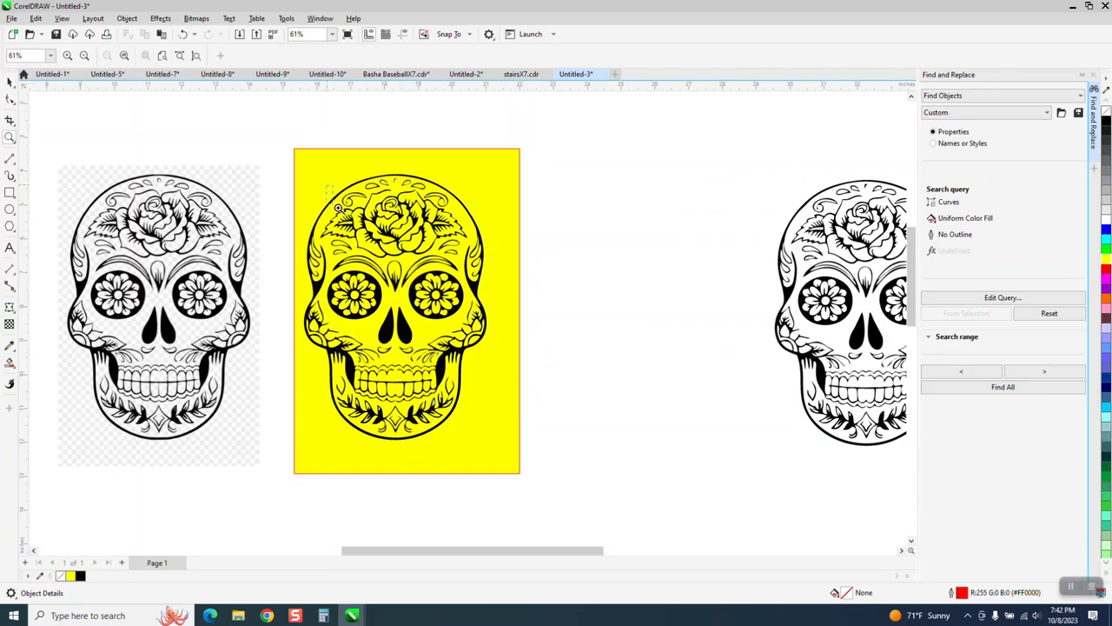
left_click_drag(533, 454, 533, 454)
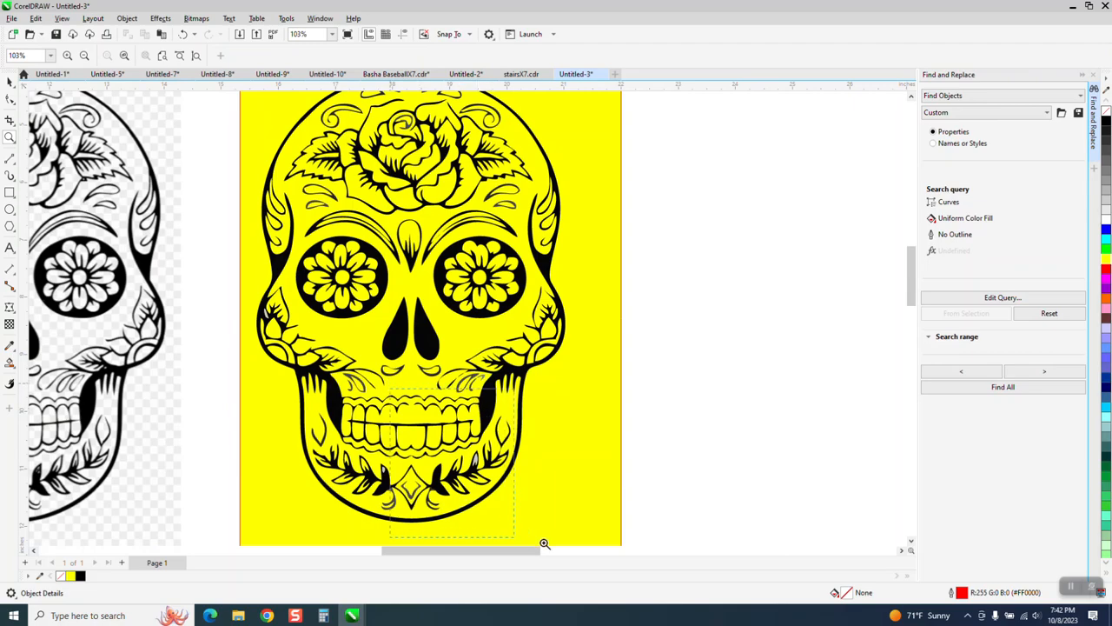
left_click_drag(544, 543, 544, 543)
left_click(9, 82)
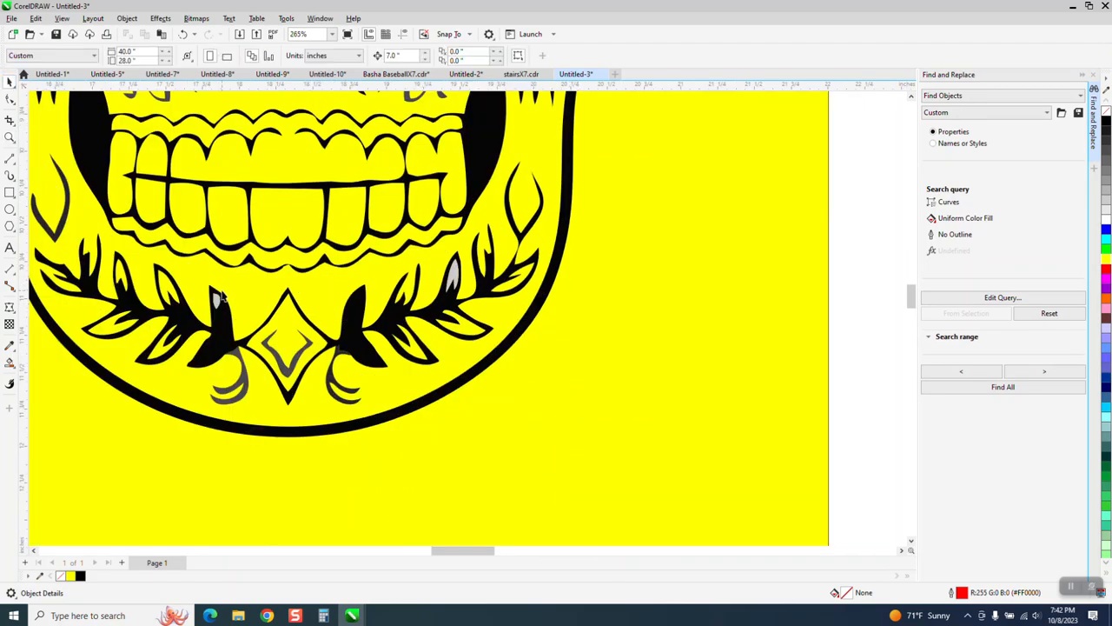
left_click(216, 301)
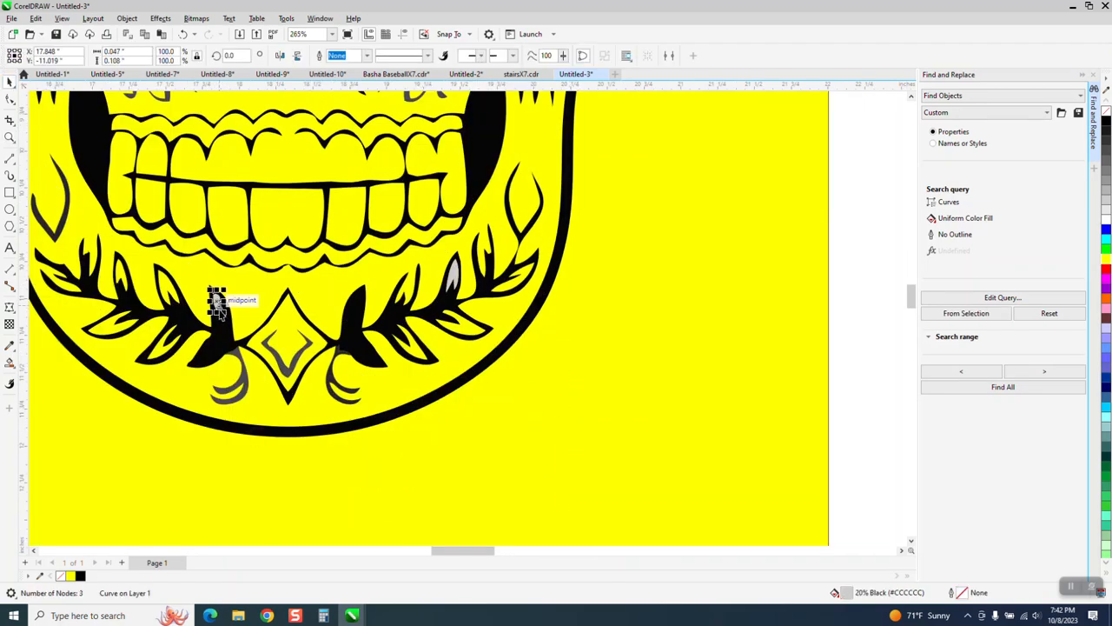
key("Delete")
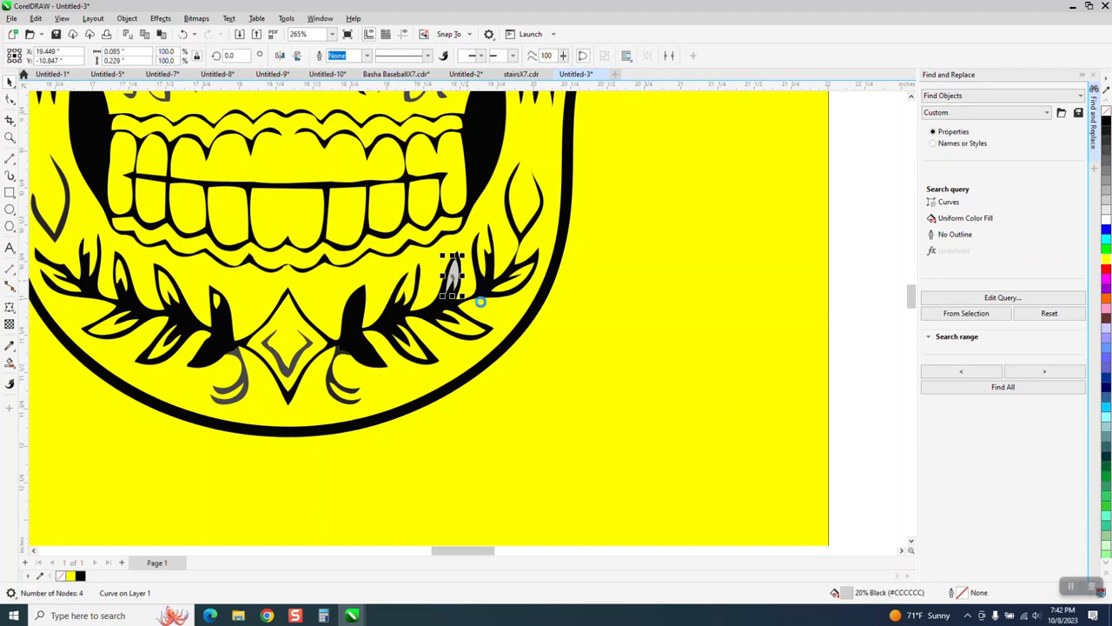
- Examine the fill colours of the grey teardrop ornaments along the top of the traced skull's forehead
scroll(542, 388, "down", 3)
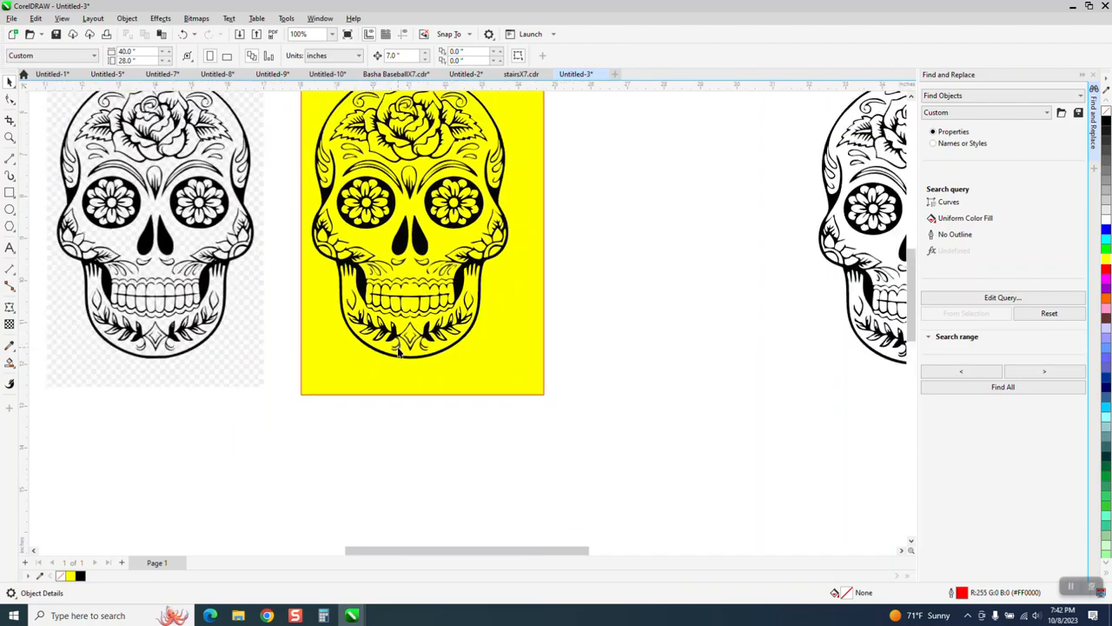
scroll(402, 343, "down", 3)
left_click(9, 137)
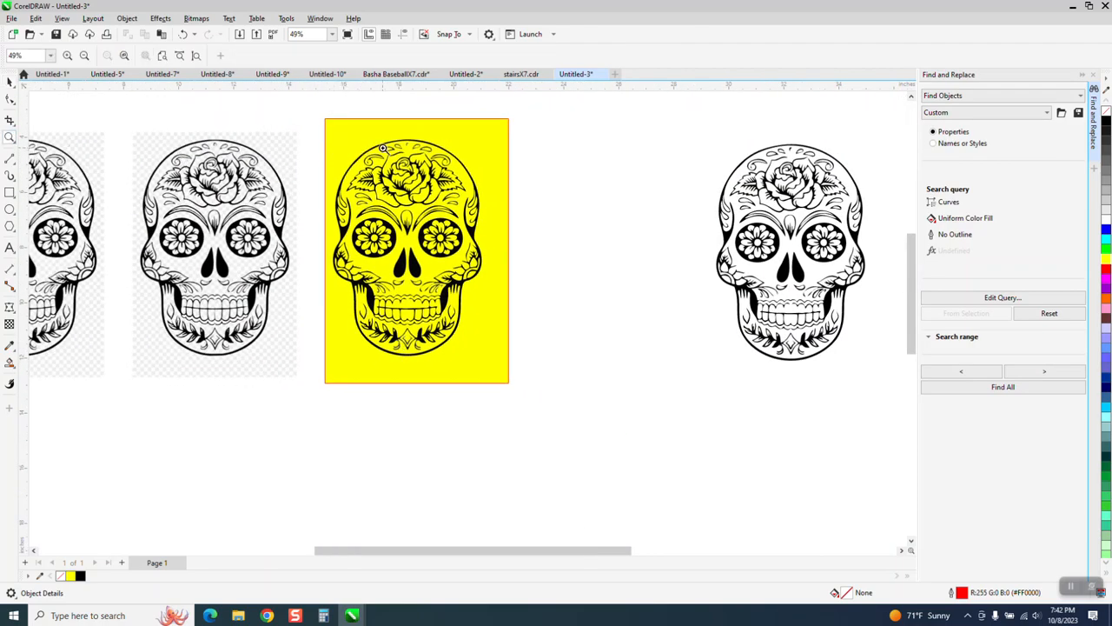
left_click_drag(389, 139, 471, 183)
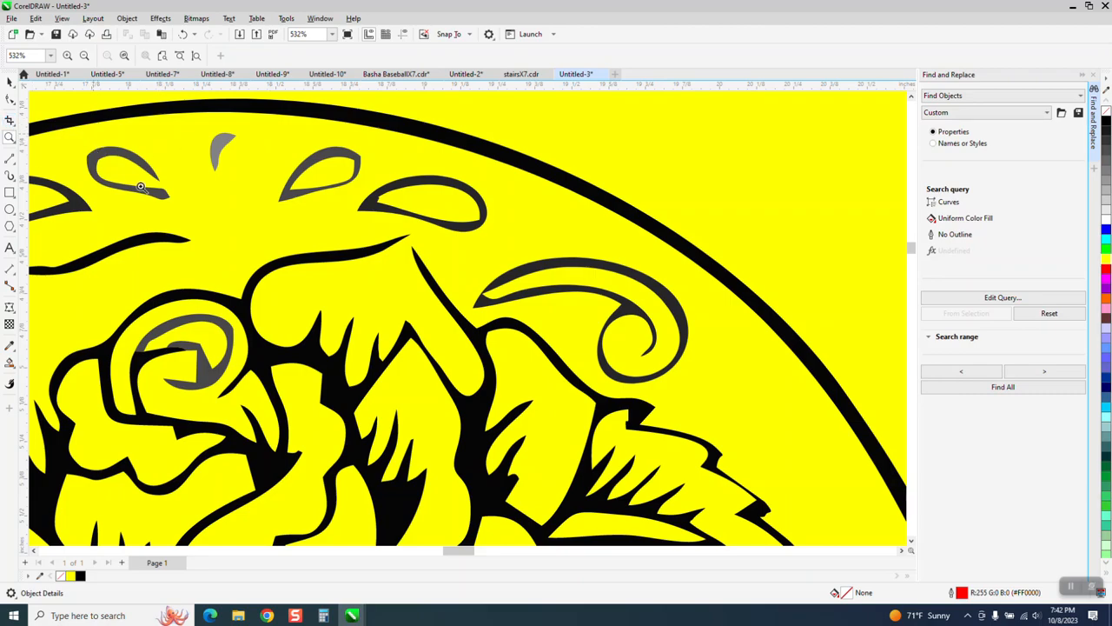
left_click(283, 213)
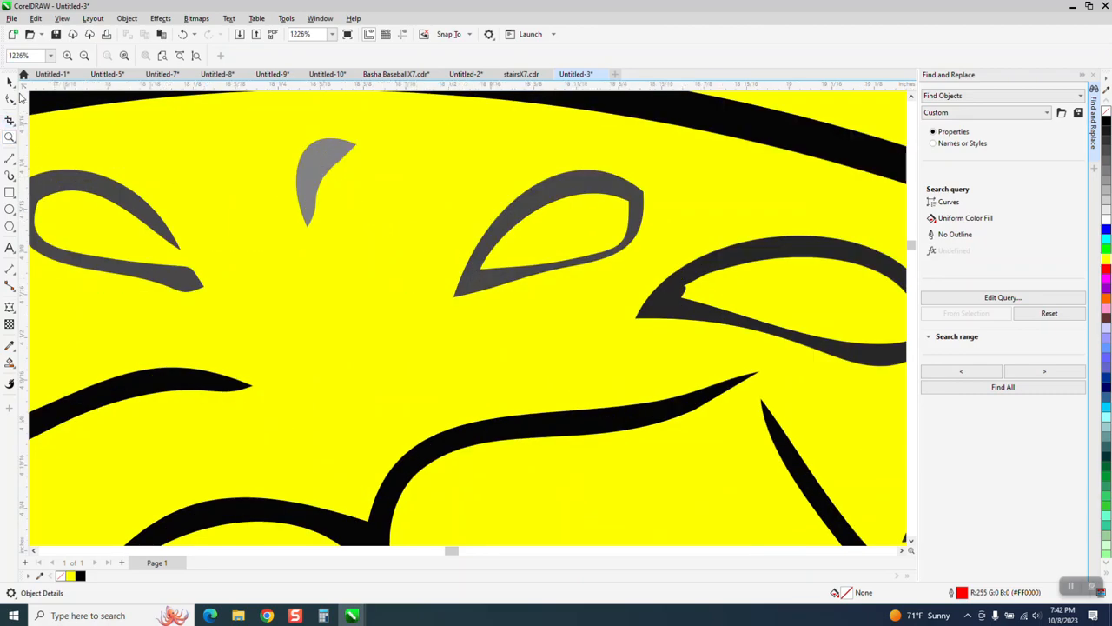
left_click(10, 80)
left_click(329, 169)
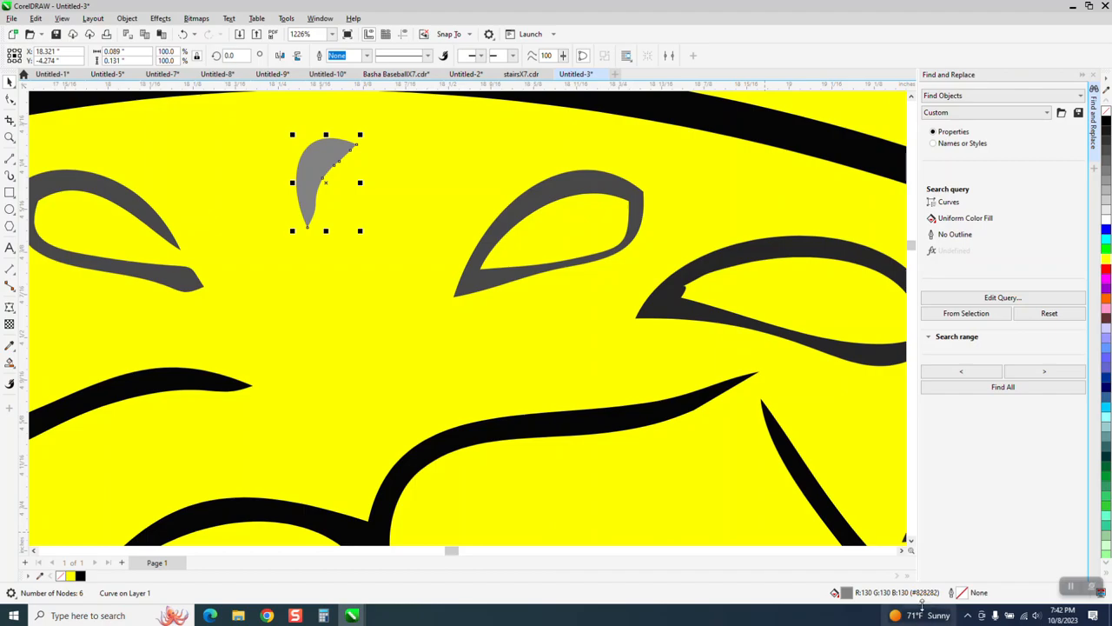
left_click(562, 197)
left_click(721, 263)
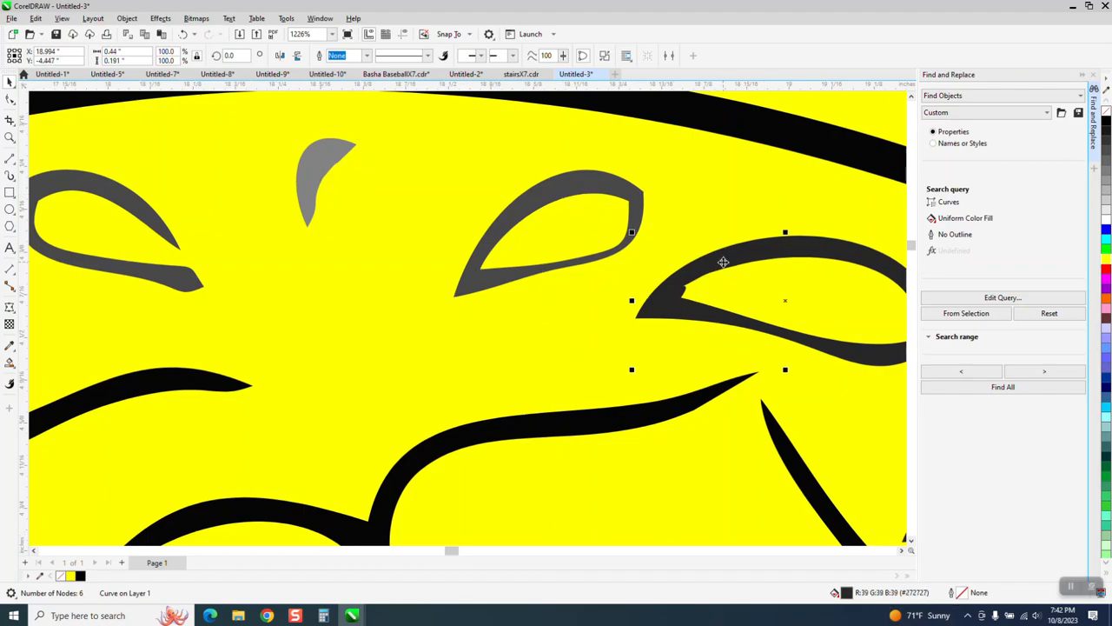
scroll(701, 309, "down", 8)
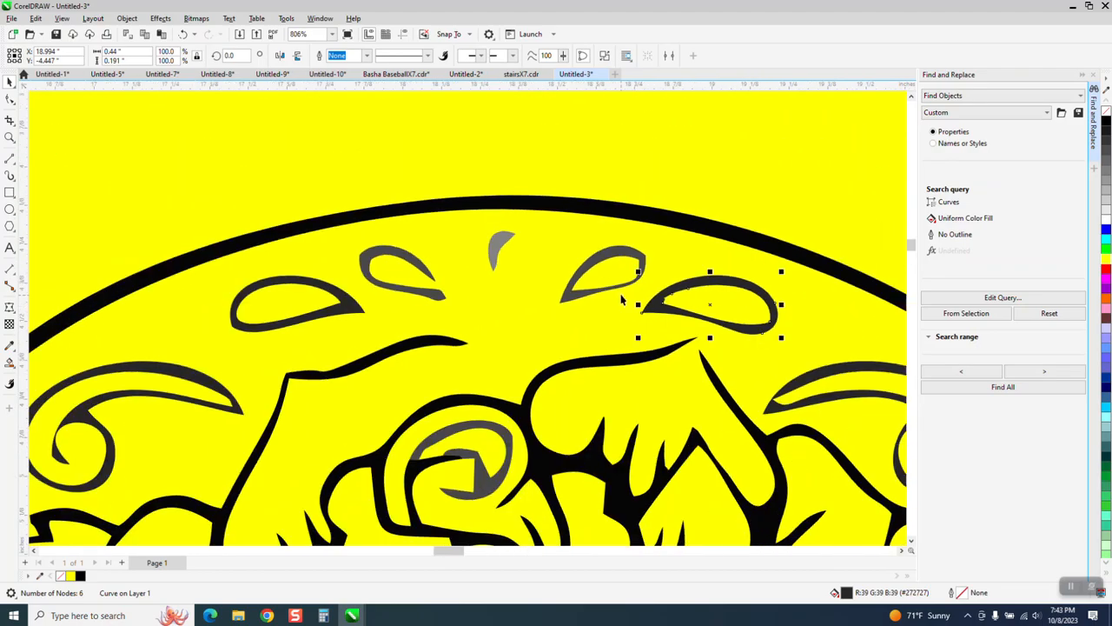
- Select the complete traced skull without the yellow background rectangle and fill all of its pieces with solid black
scroll(522, 272, "down", 3)
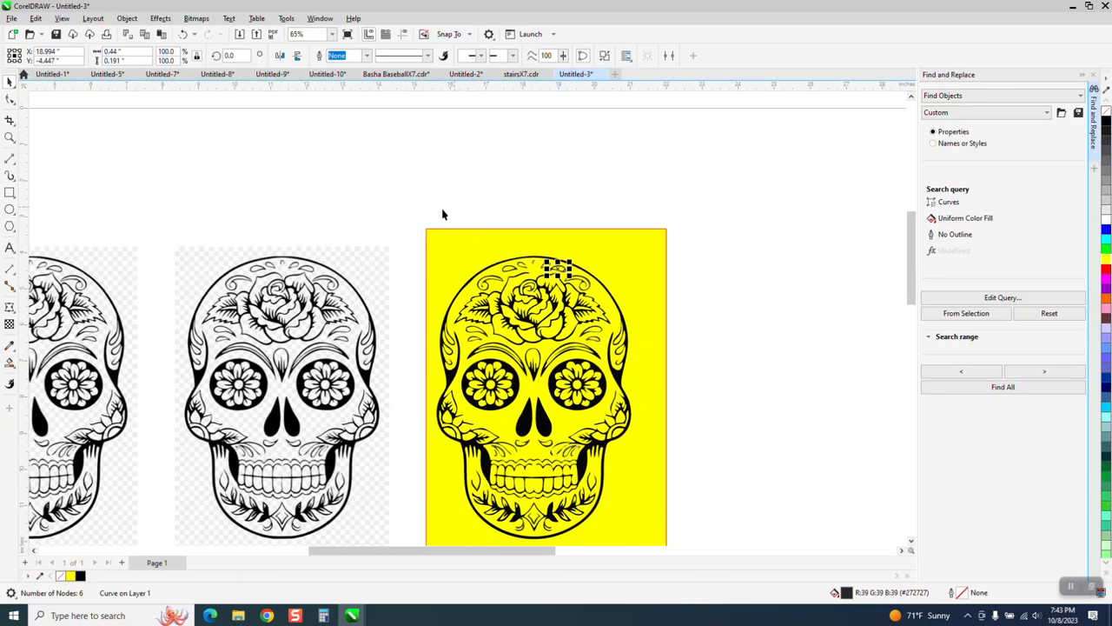
left_click_drag(422, 212, 650, 544)
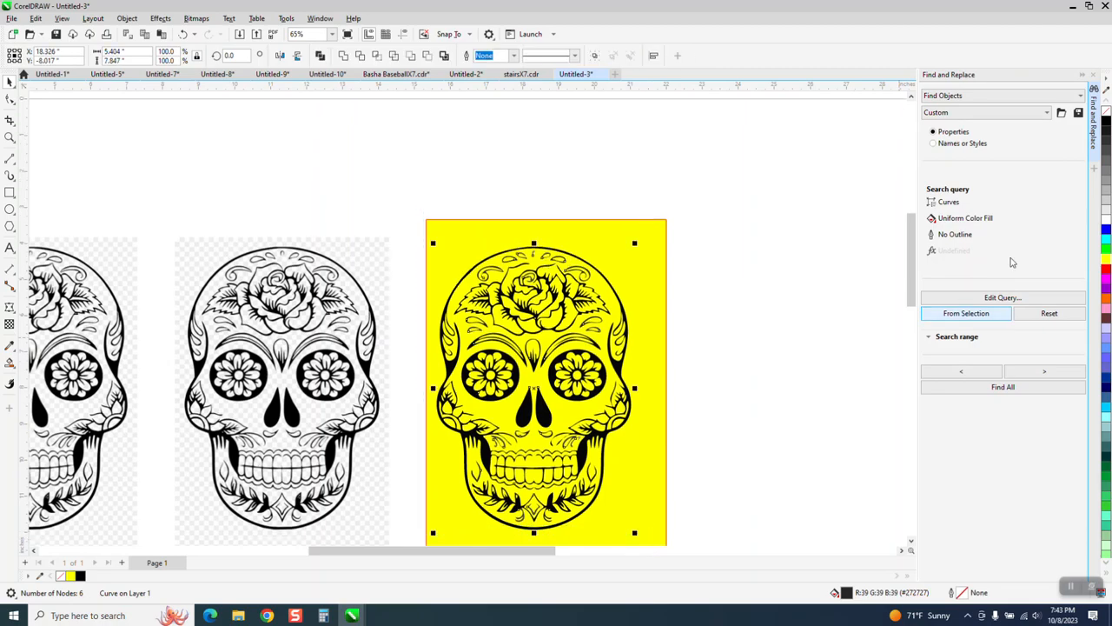
left_click(1102, 124)
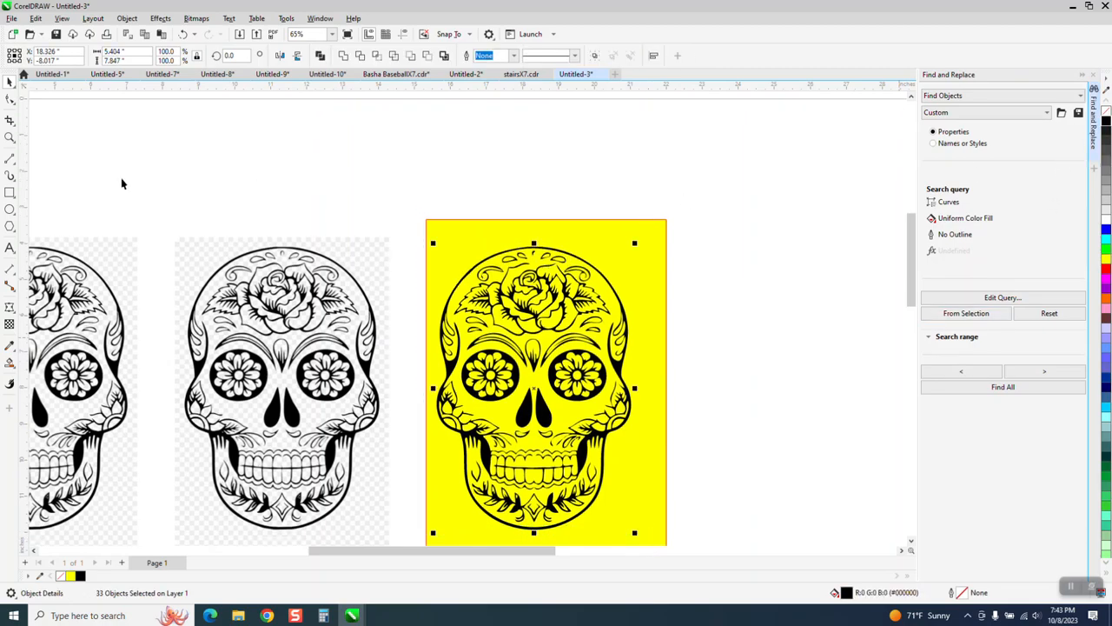
left_click(9, 138)
left_click_drag(579, 294, 579, 293)
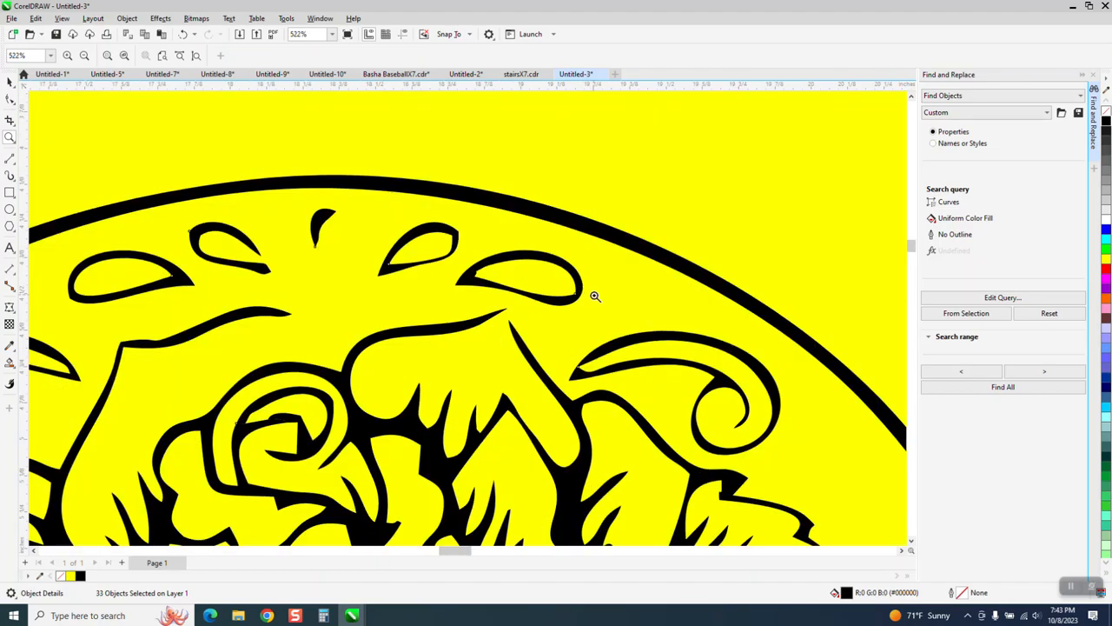
scroll(452, 293, "down", 5)
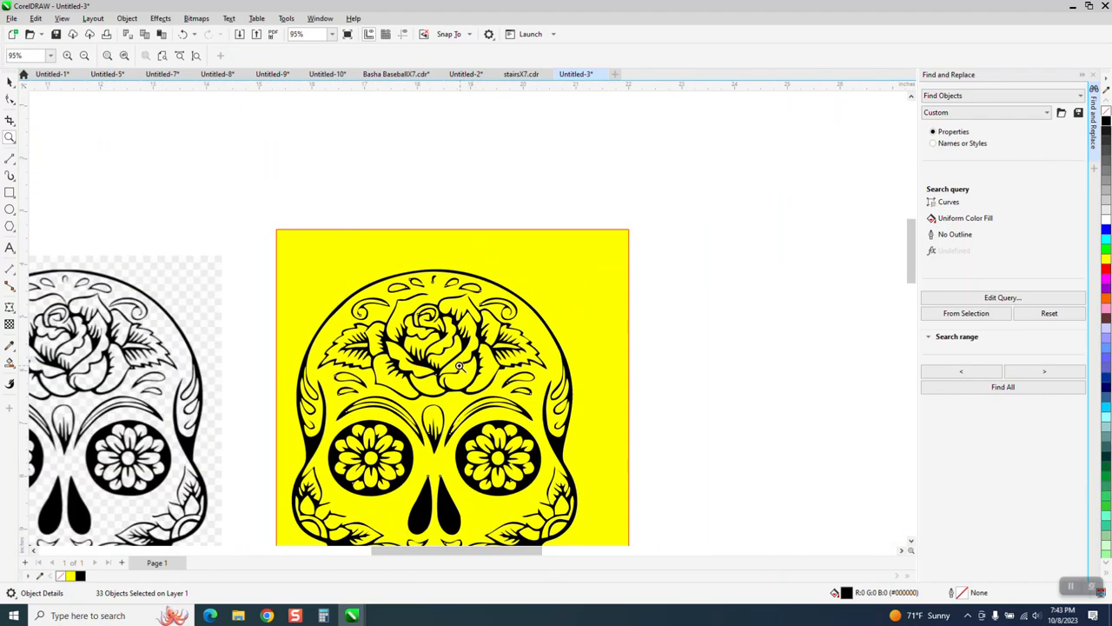
- Move the node on the thin inner line of the right brow outward and delete the neighbouring node near its lower end
left_click_drag(499, 457, 499, 456)
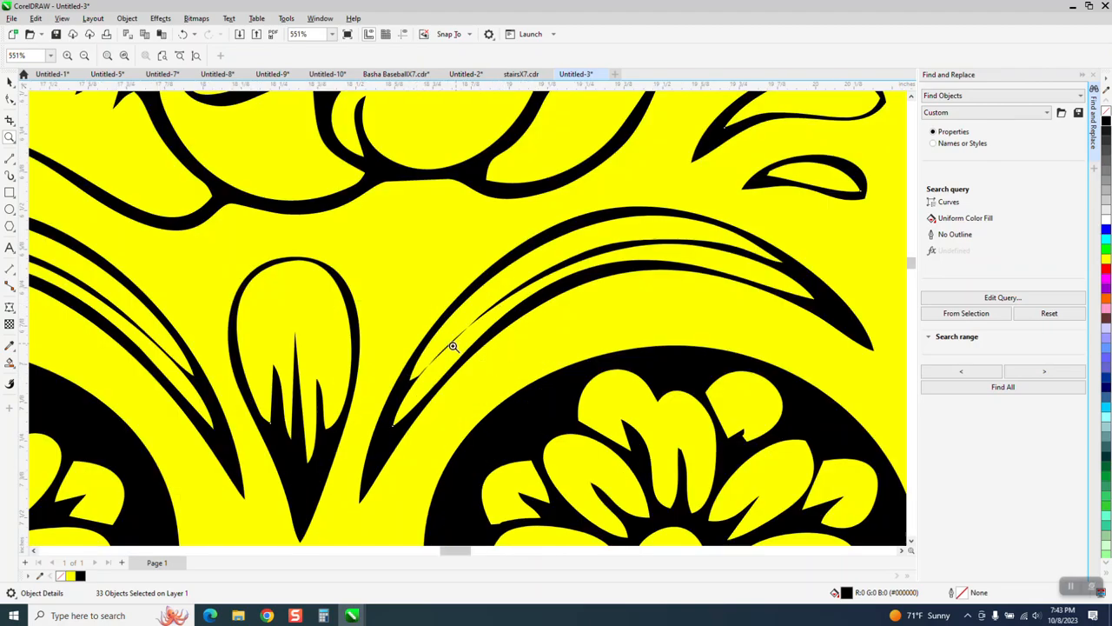
left_click(12, 100)
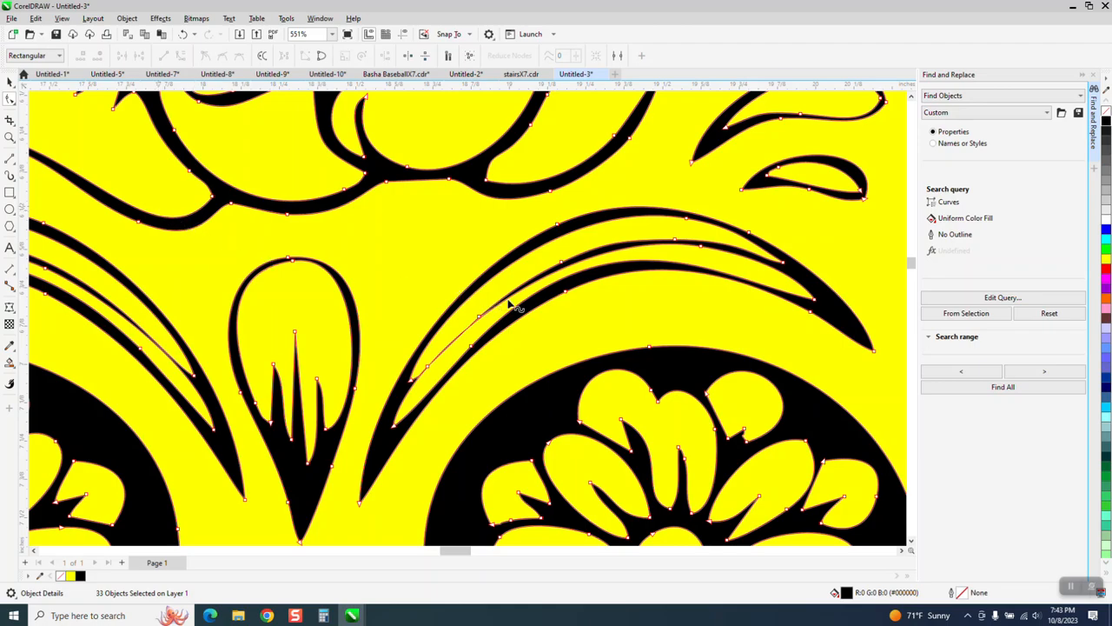
left_click_drag(480, 316, 485, 333)
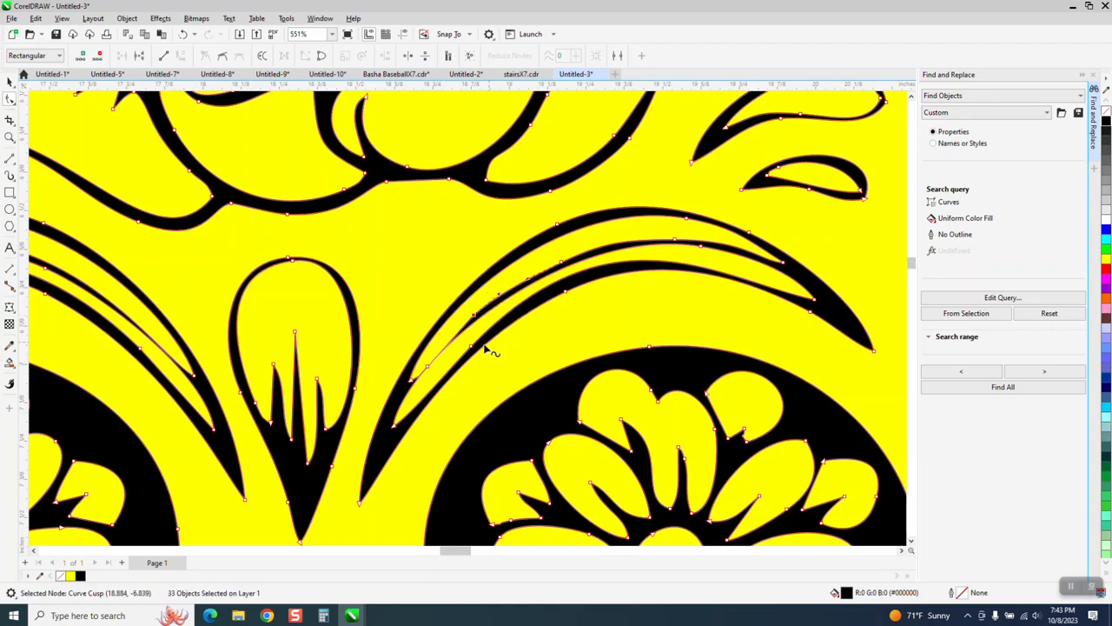
left_click(428, 371)
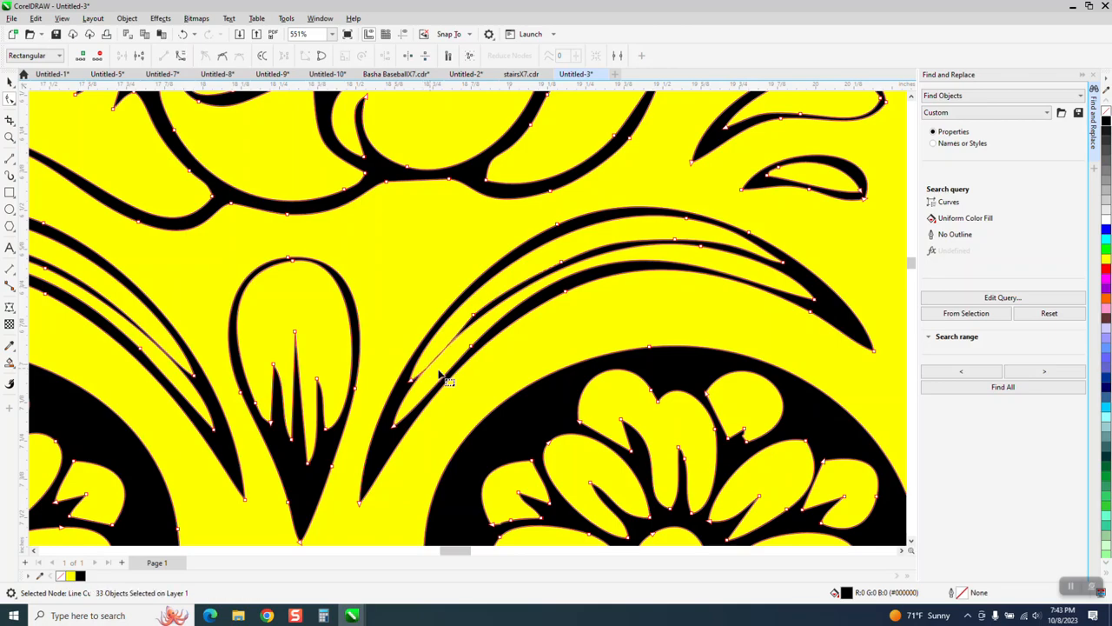
- Bend the curve handles at the lower end of the right brow's thin inner line to thicken the pinched stroke
left_click(9, 137)
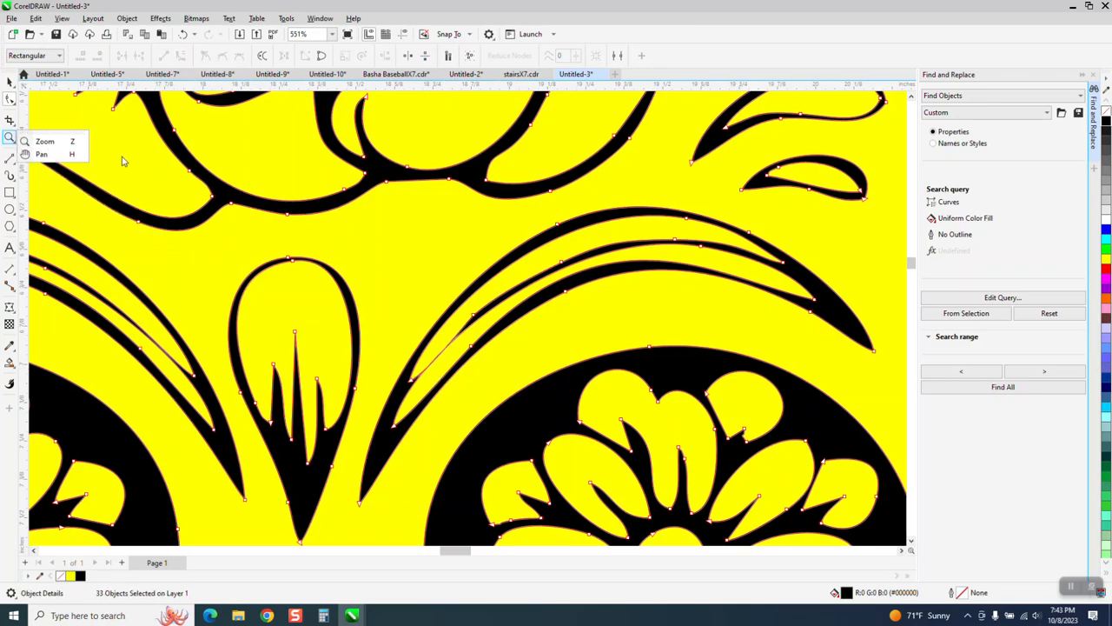
left_click(61, 141)
left_click_drag(328, 218, 670, 435)
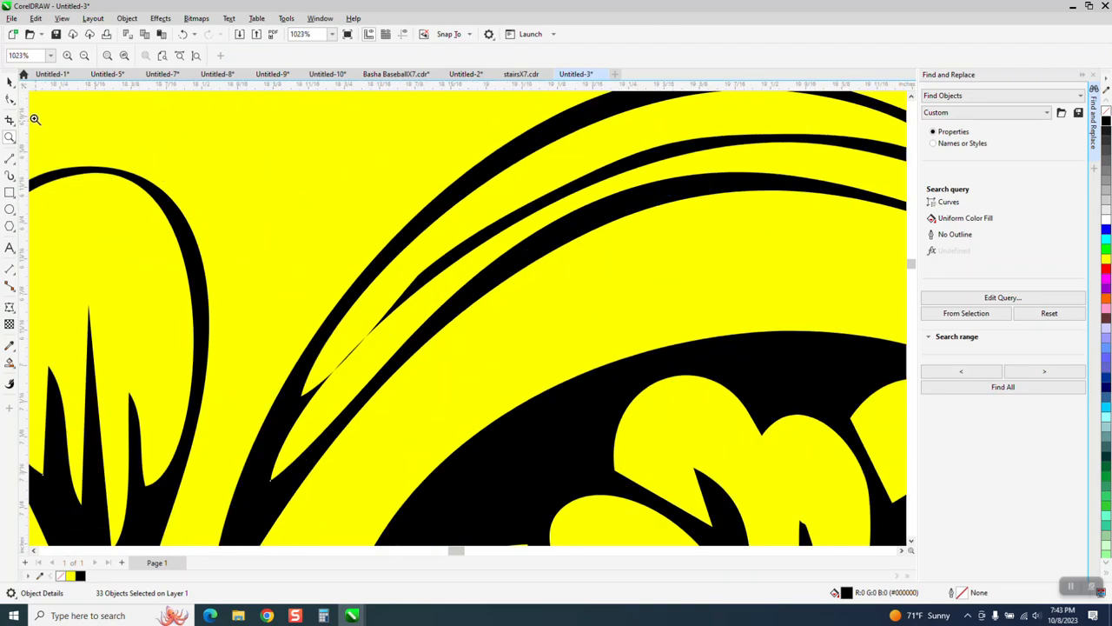
left_click(10, 98)
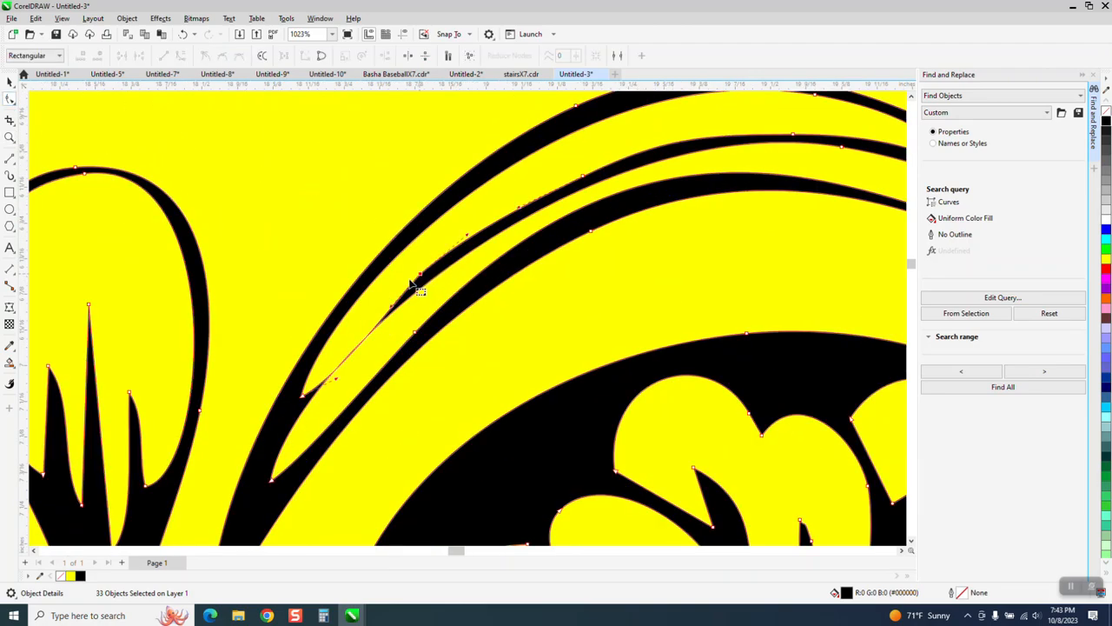
left_click_drag(391, 306, 369, 312)
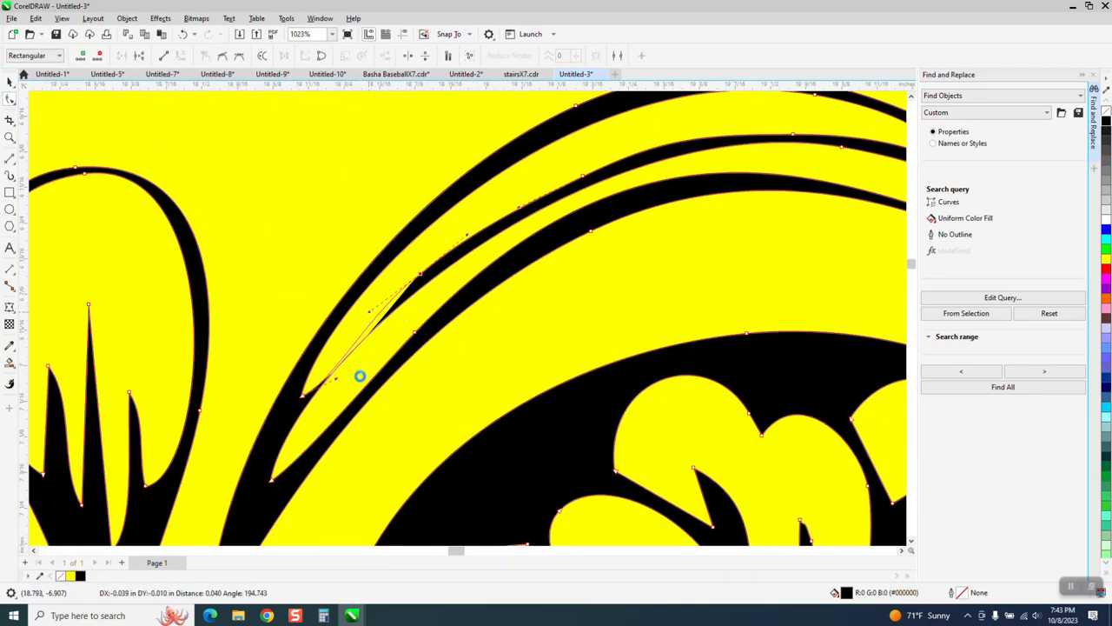
mouse_move(336, 379)
left_mouse_down()
mouse_move(344, 385)
mouse_move(332, 370)
left_mouse_up()
- Smooth the kinked edge beside the upper teardrop inside the left temple ornament by removing its corner node
scroll(382, 386, "down", 2)
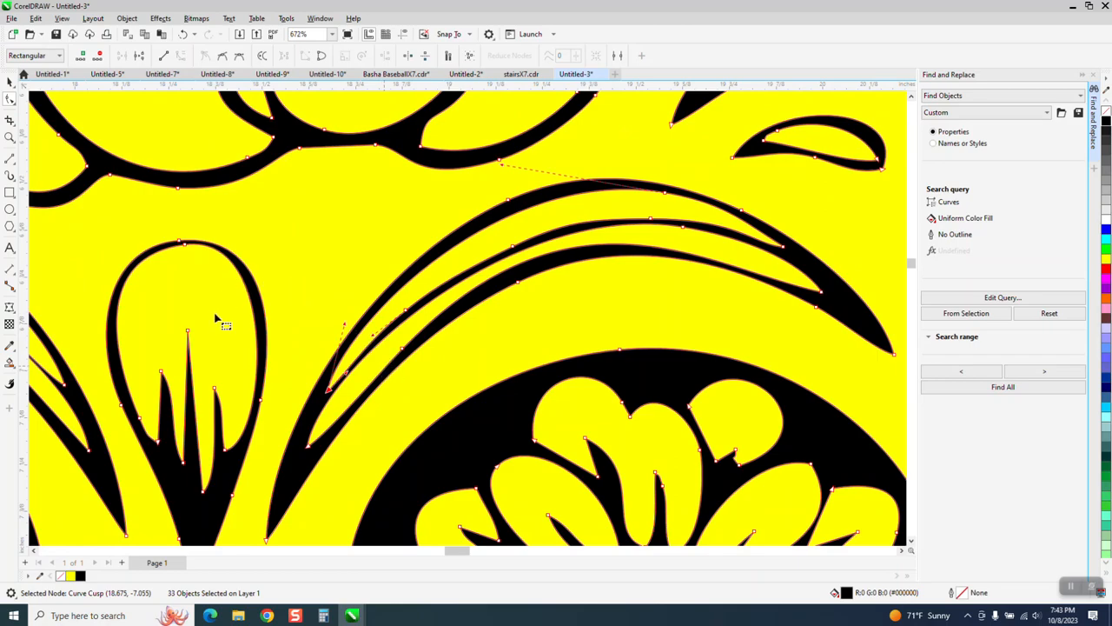
scroll(432, 324, "down", 5)
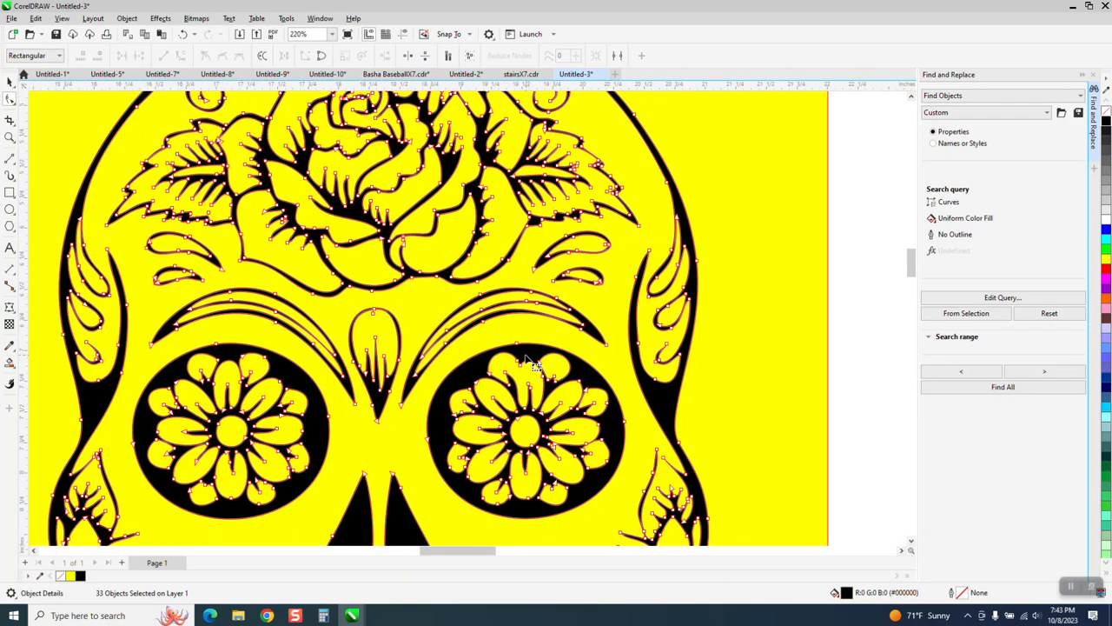
scroll(526, 358, "down", 2)
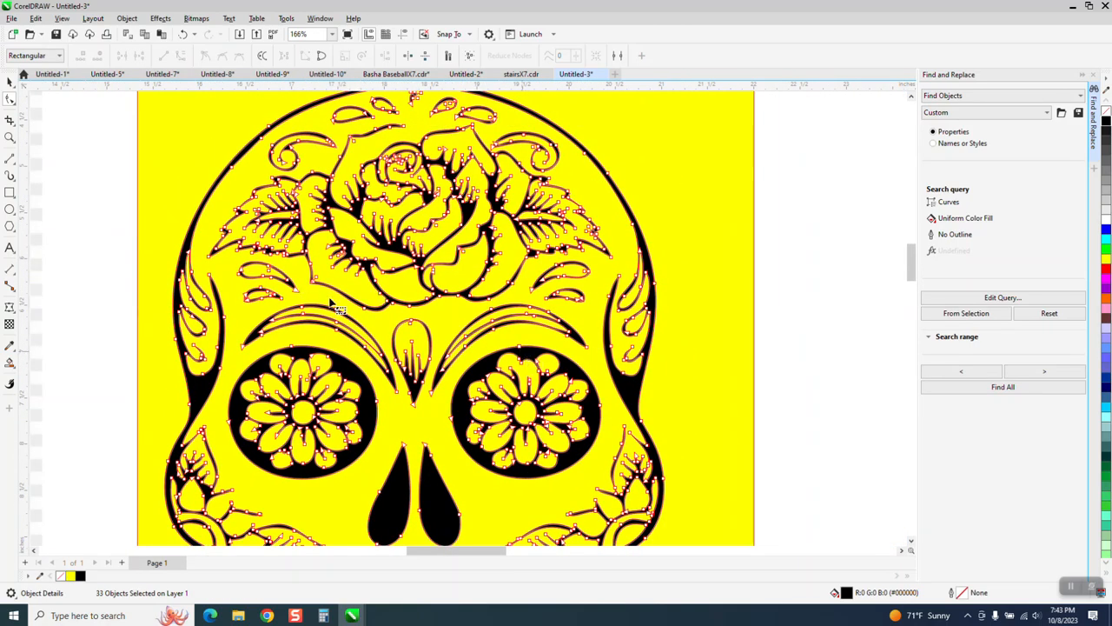
left_click(11, 138)
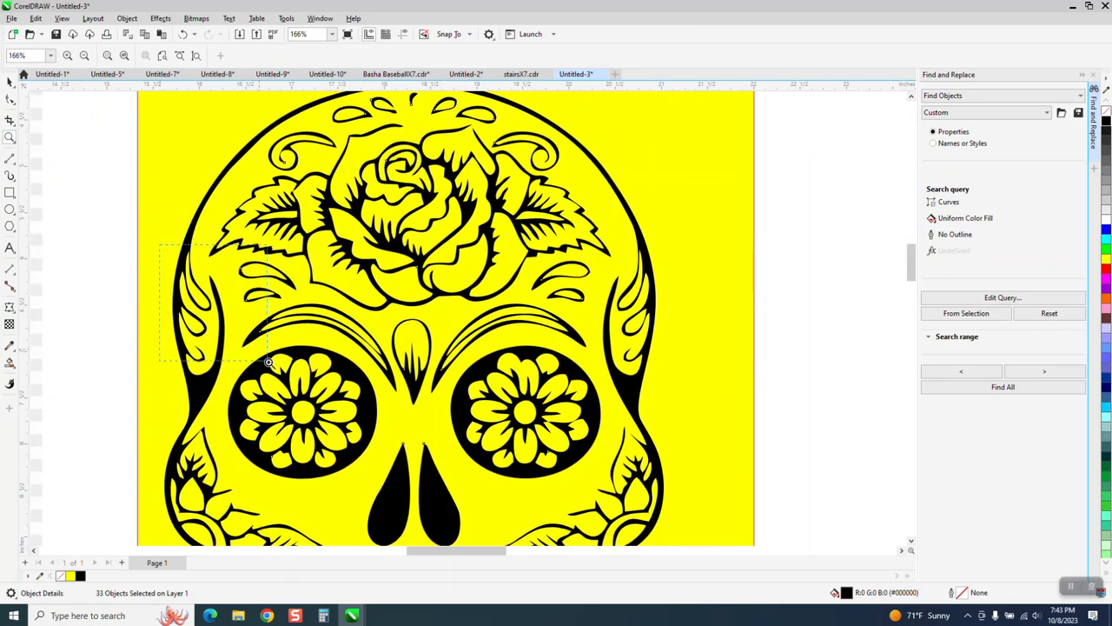
left_click_drag(269, 362, 275, 357)
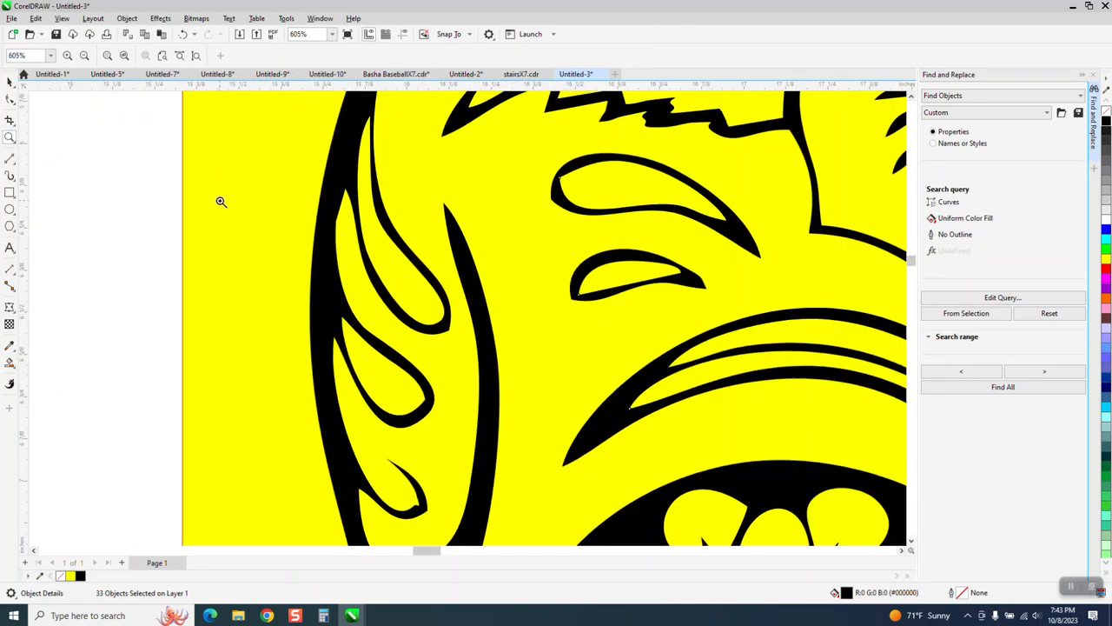
left_click(11, 99)
left_click(337, 224)
left_click(365, 259)
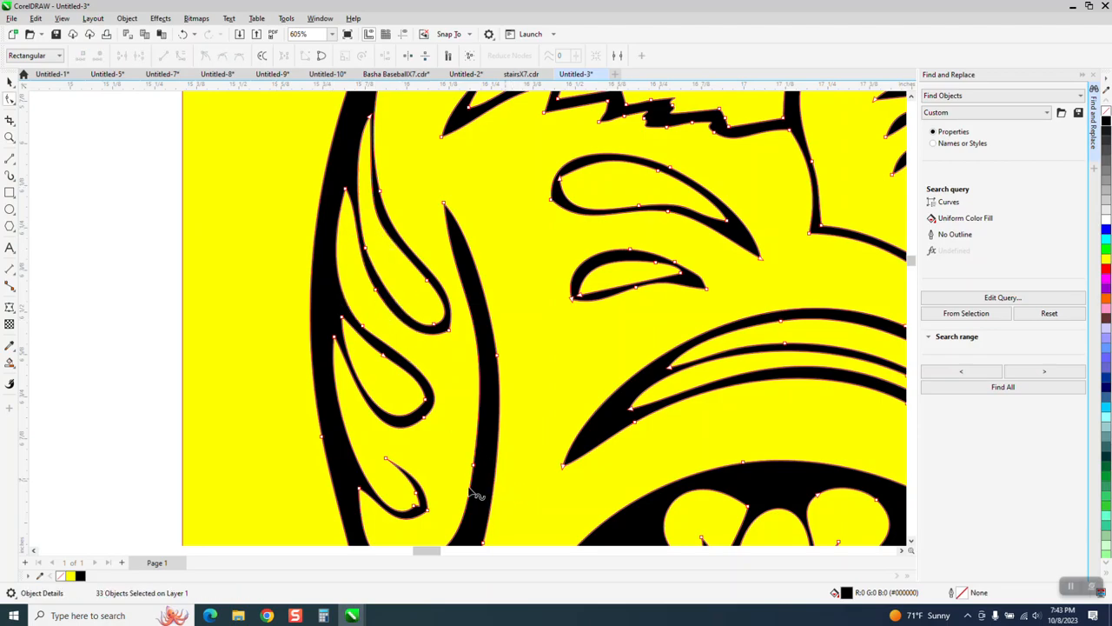
- Delete the extra nodes forming the notch inside the lowest teardrop of the left temple ornament
left_click(10, 138)
left_click_drag(390, 454, 544, 585)
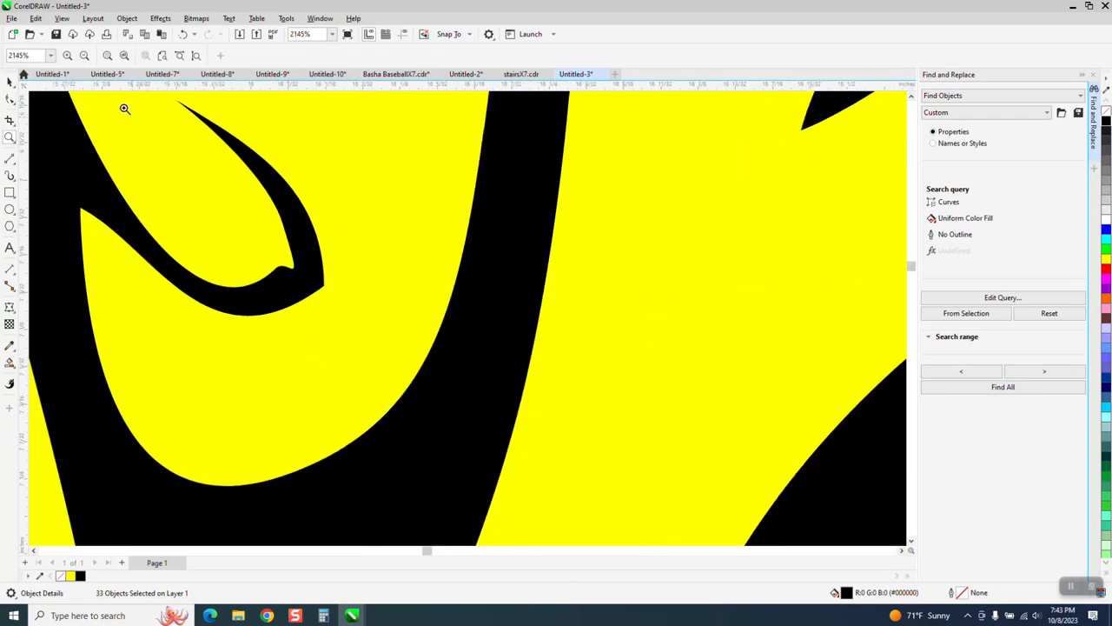
left_click(9, 100)
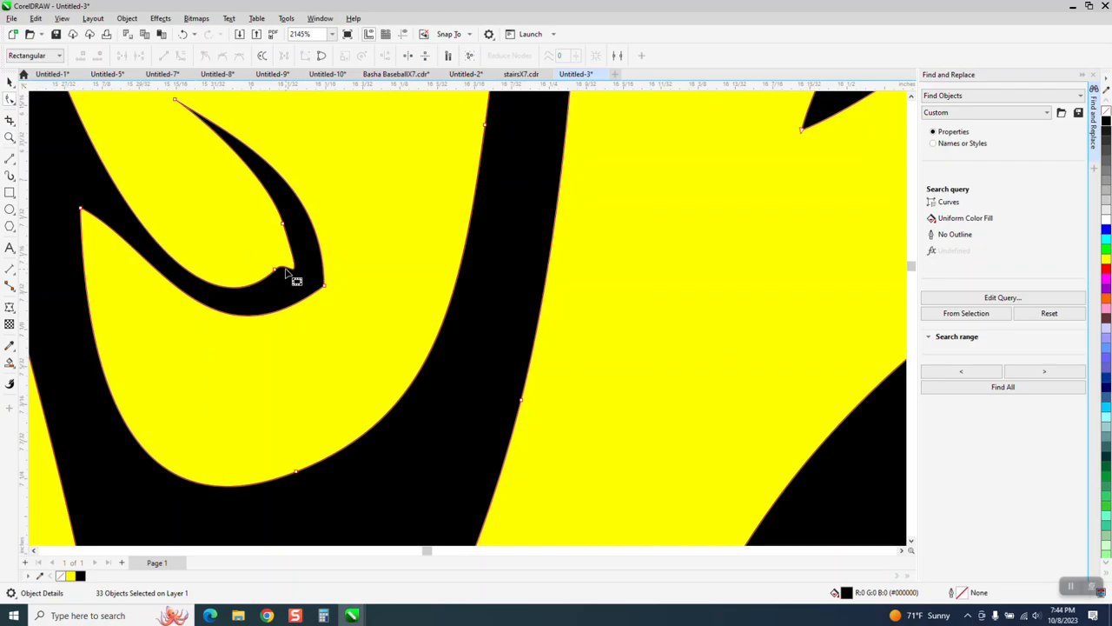
left_click(275, 269)
key("Delete")
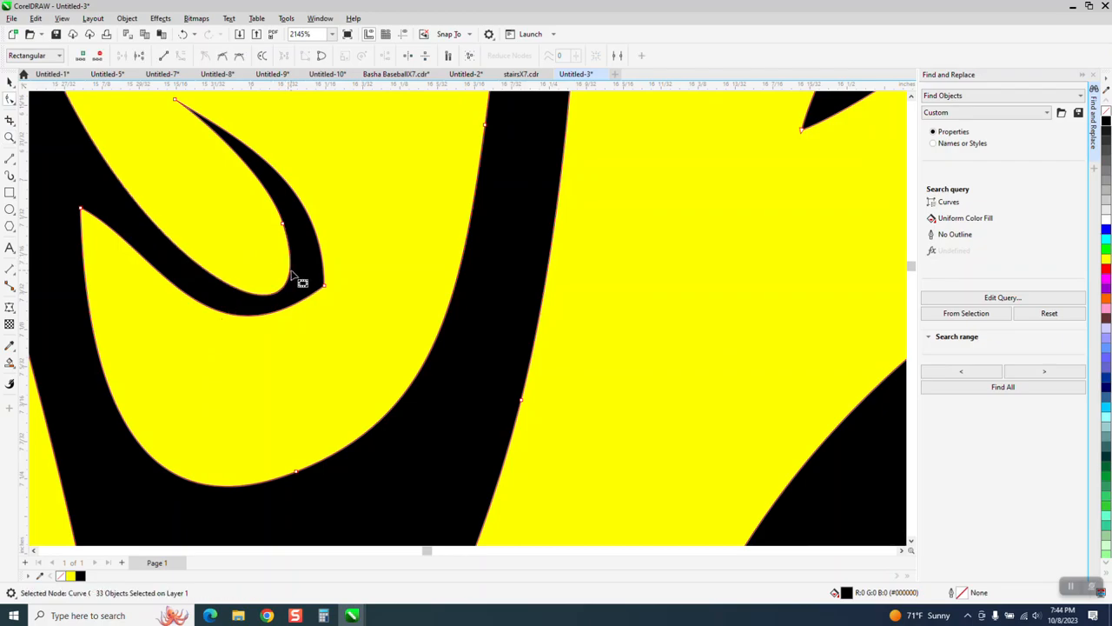
- Adjust the curve handles on the inner and outer edges of the left temple's lowest teardrop to round its bend
left_click(285, 228)
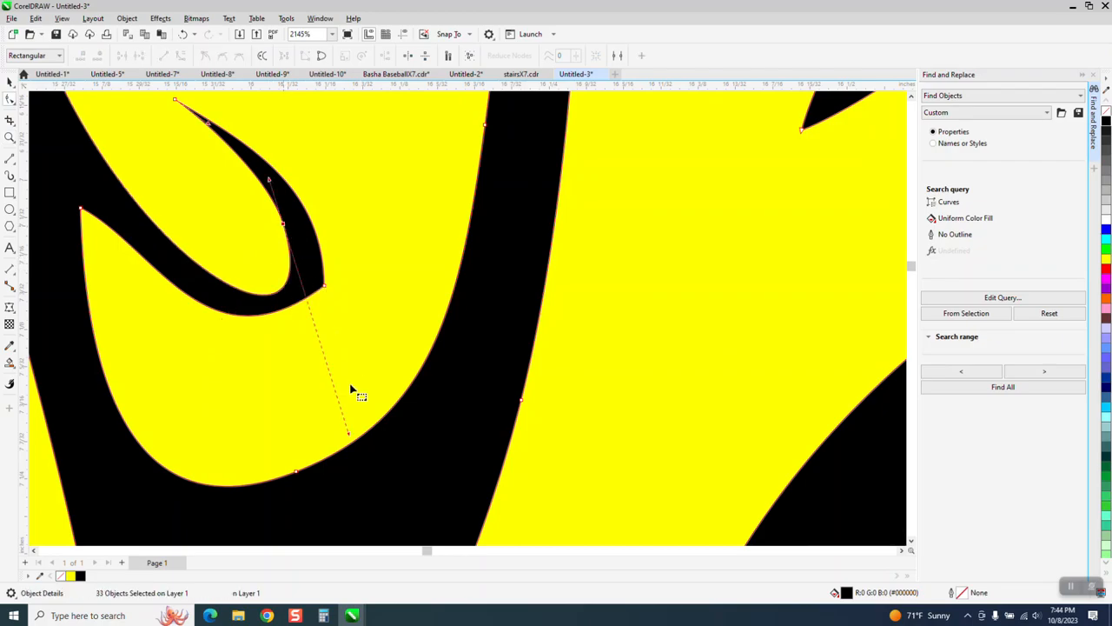
left_click_drag(347, 433, 330, 403)
left_click_drag(325, 289, 234, 385)
- Reshape the pointed tip of the lowest teardrop in the right temple ornament by adjusting the tip node's curve handle
scroll(214, 339, "down", 9)
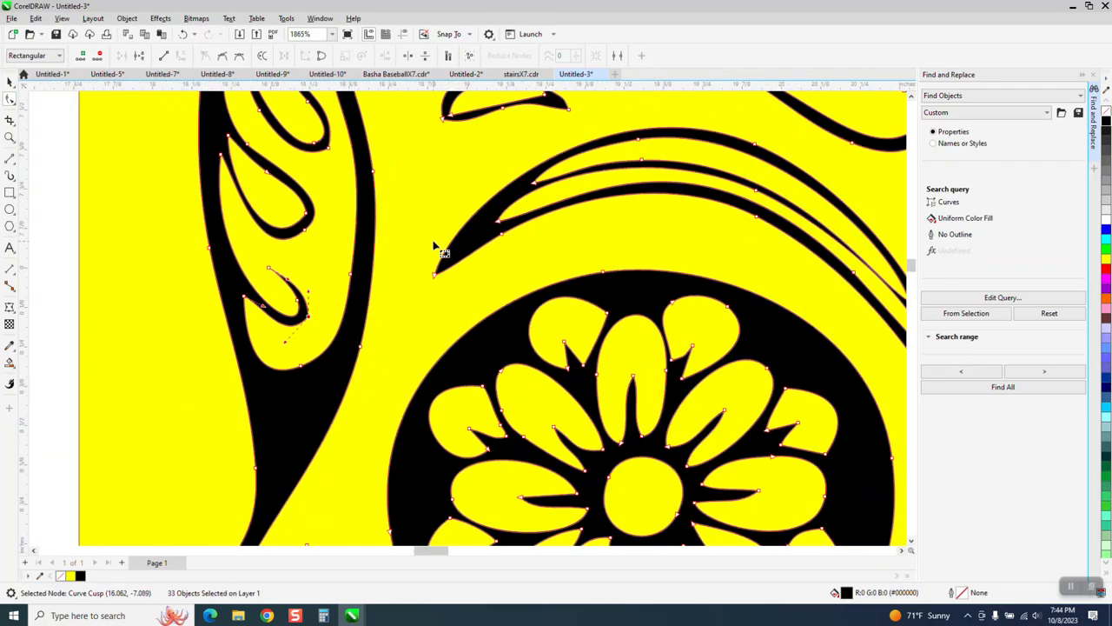
scroll(437, 249, "down", 10)
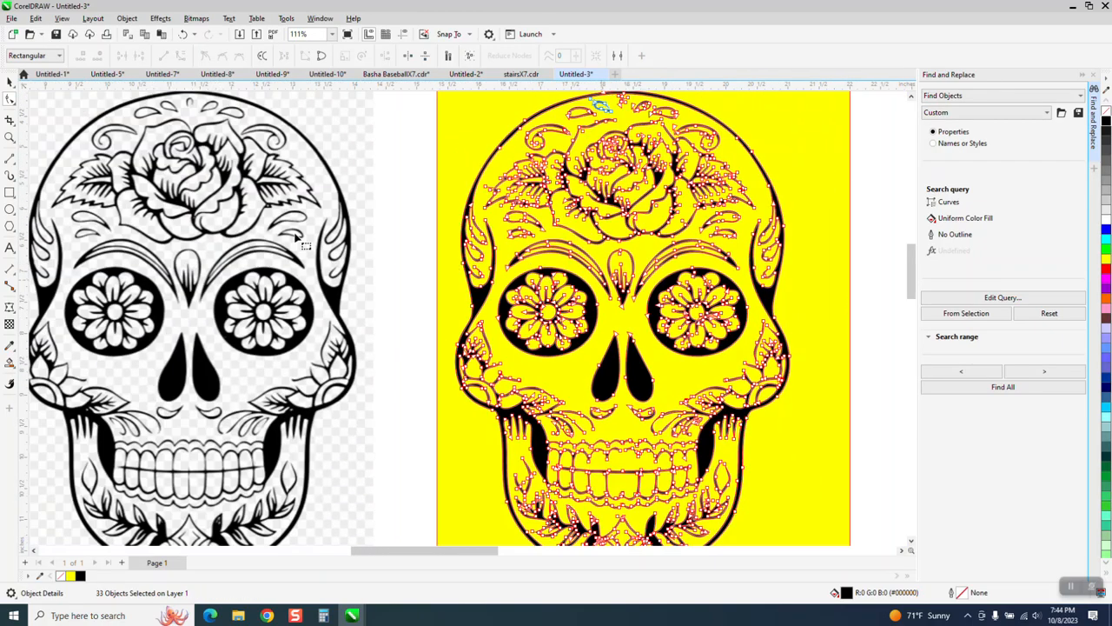
left_click(9, 133)
left_click_drag(701, 231, 859, 358)
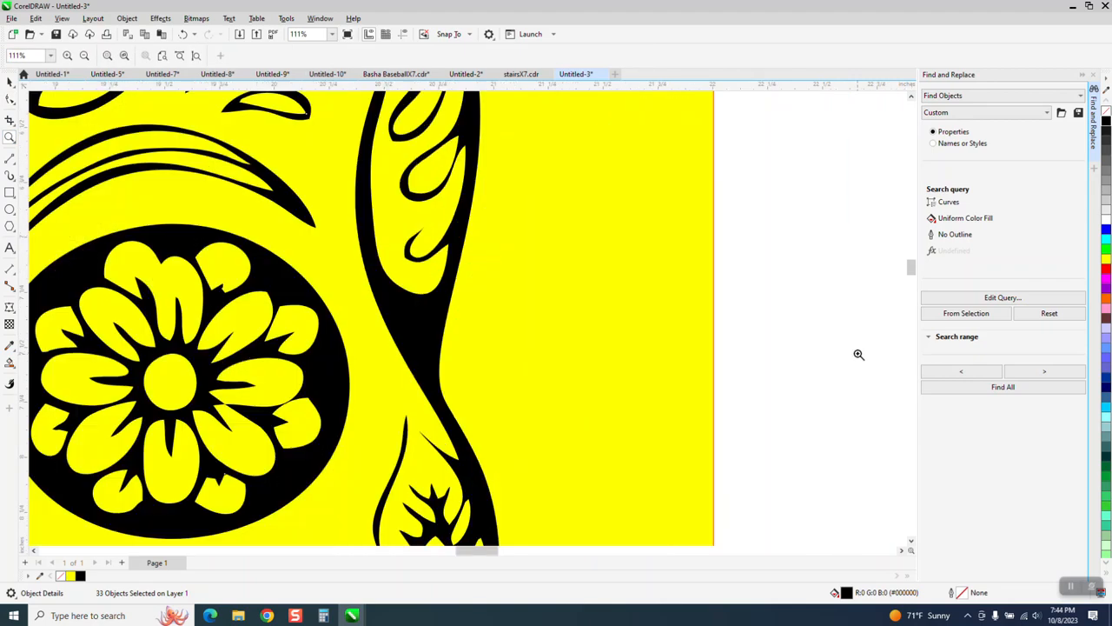
left_click_drag(469, 296, 480, 297)
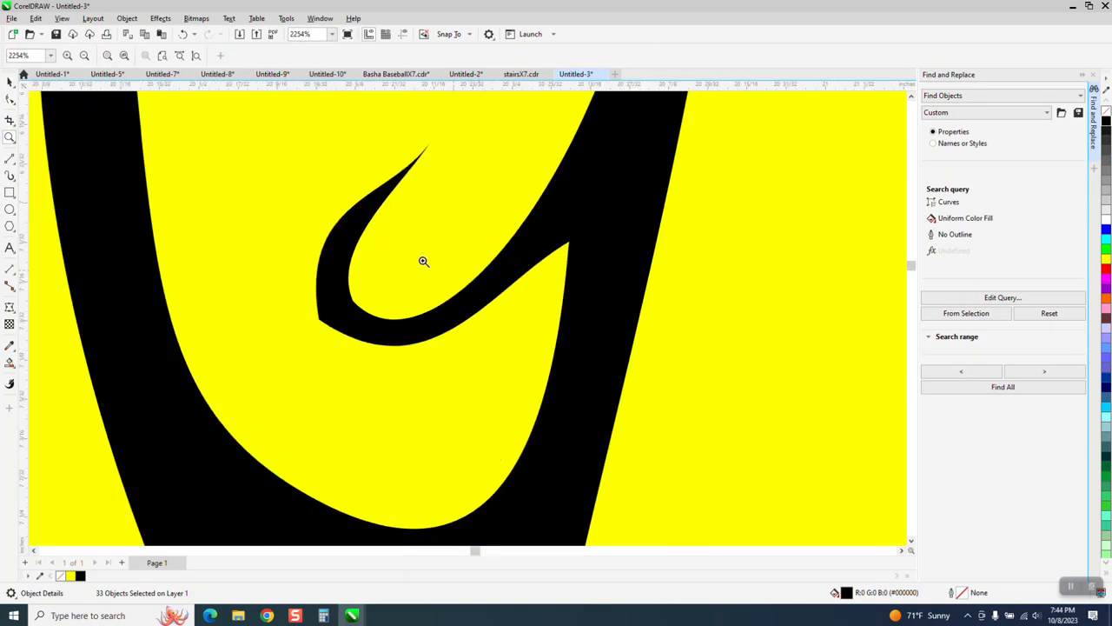
left_click(9, 99)
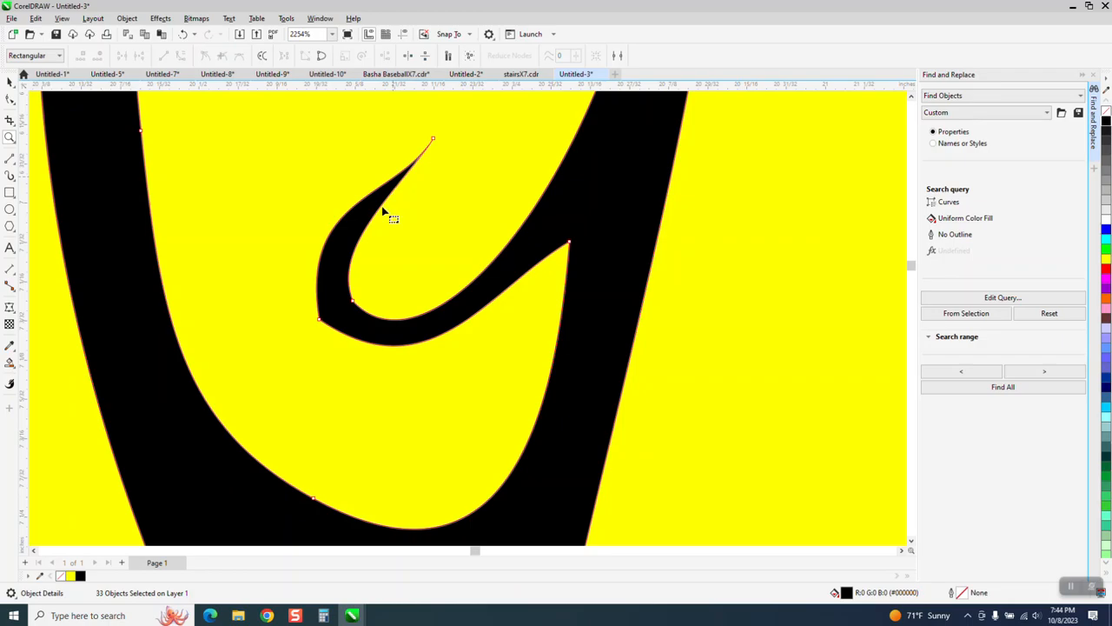
left_click(432, 140)
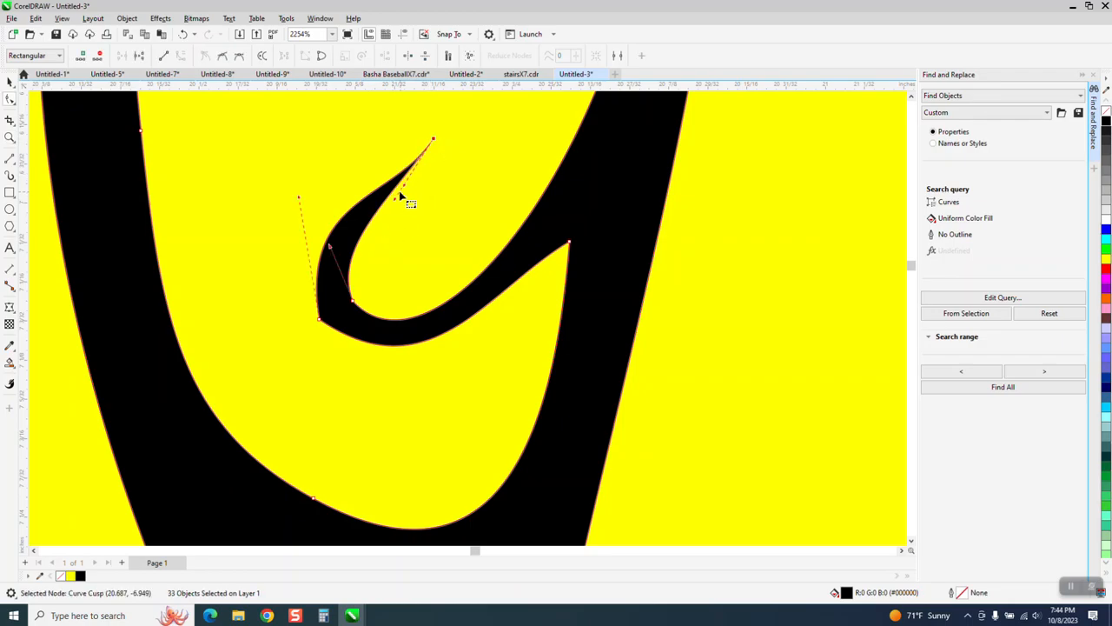
left_click_drag(393, 200, 383, 179)
- Try deleting the inner bend node of the right temple's lowest teardrop
left_click_drag(370, 285, 356, 309)
key("Delete")
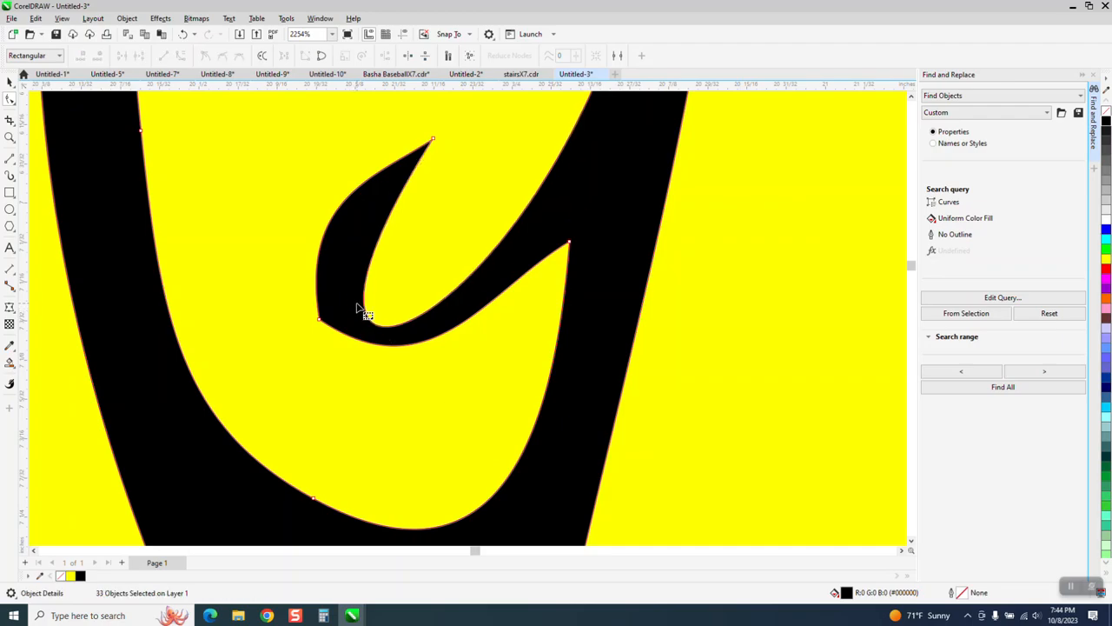
left_click(182, 34)
- Adjust the curve handles along the inner and outer bend of the right temple's lowest teardrop to round it
left_click(331, 250)
left_click_drag(330, 247, 316, 254)
left_click_drag(321, 324, 280, 211)
- Adjust the curve handles at the blunt end of the upper teardrop above the left eyebrow to round its inner and outer edges
scroll(485, 299, "down", 4)
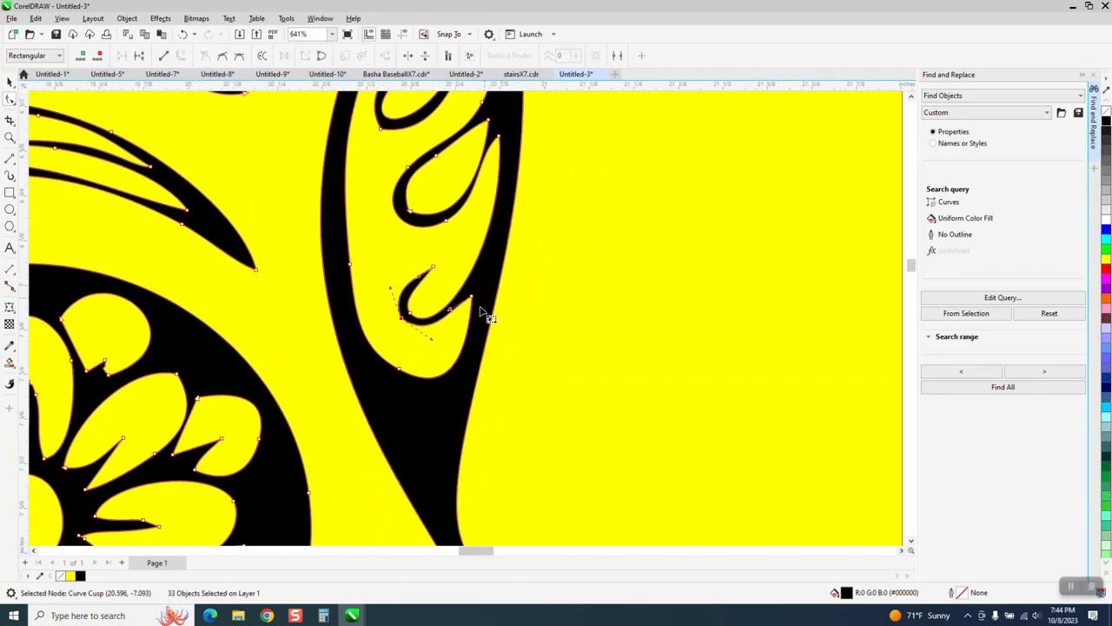
scroll(483, 304, "down", 3)
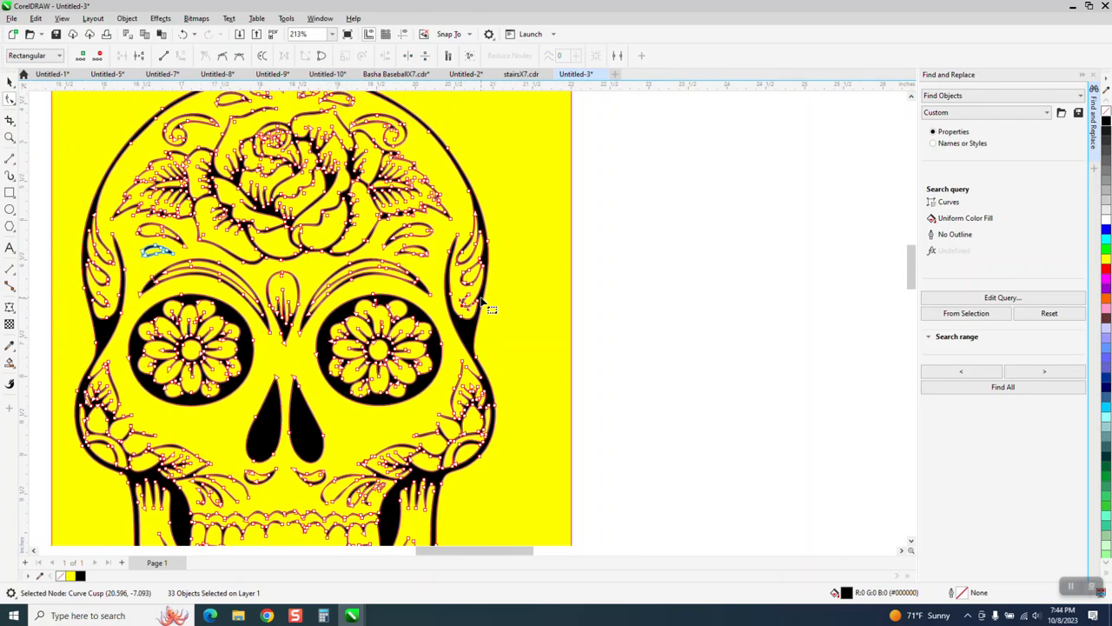
left_click(8, 138)
left_click_drag(394, 317, 393, 316)
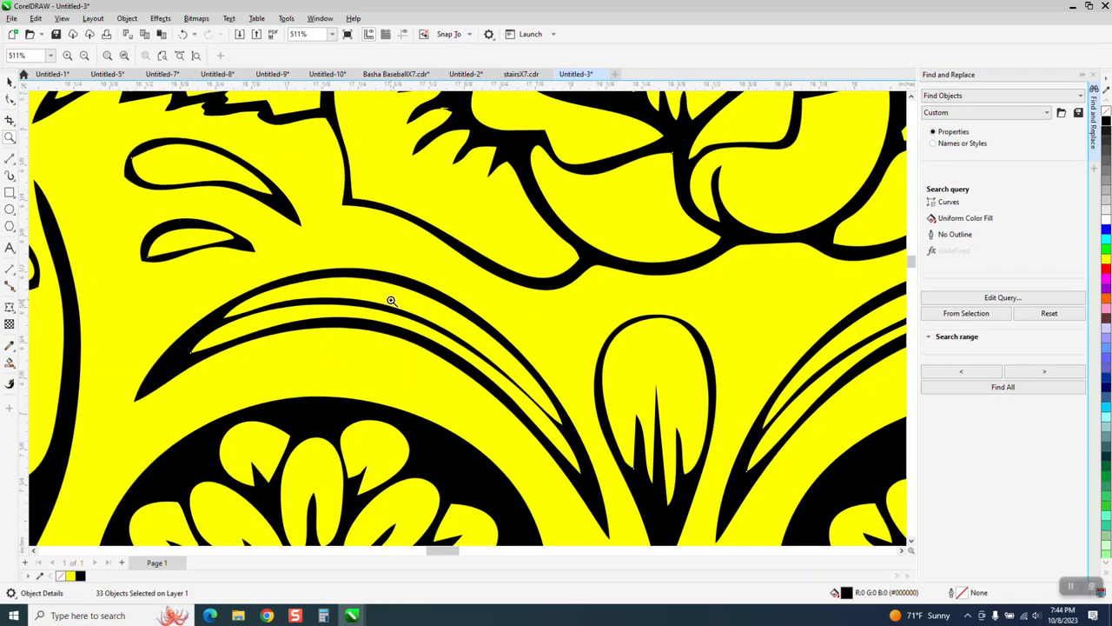
left_click_drag(120, 146, 391, 301)
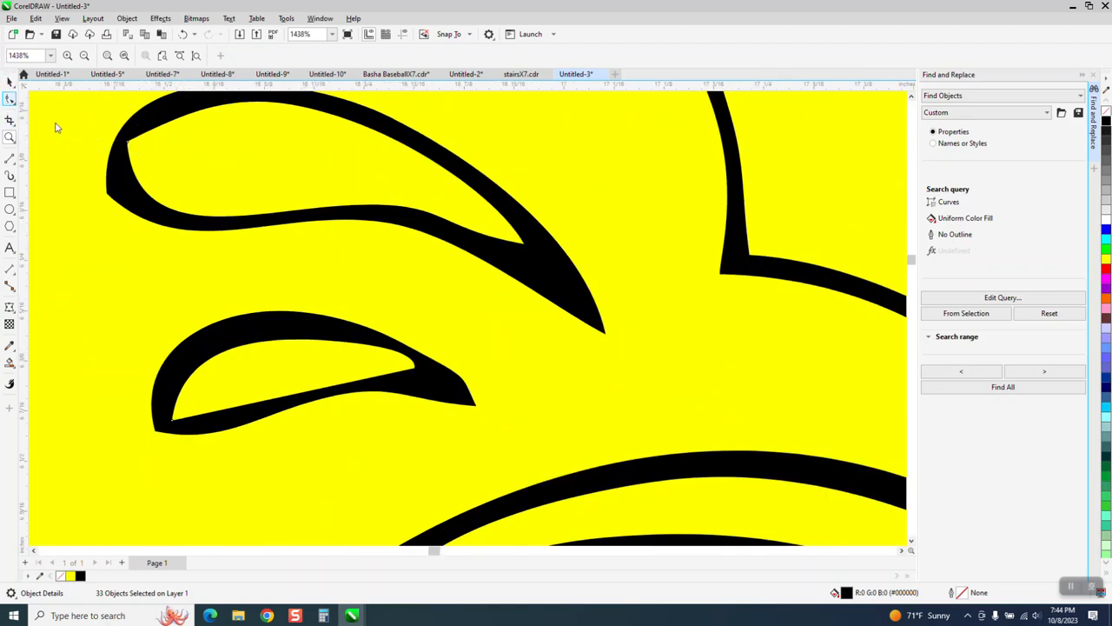
key("F10")
left_click(129, 143)
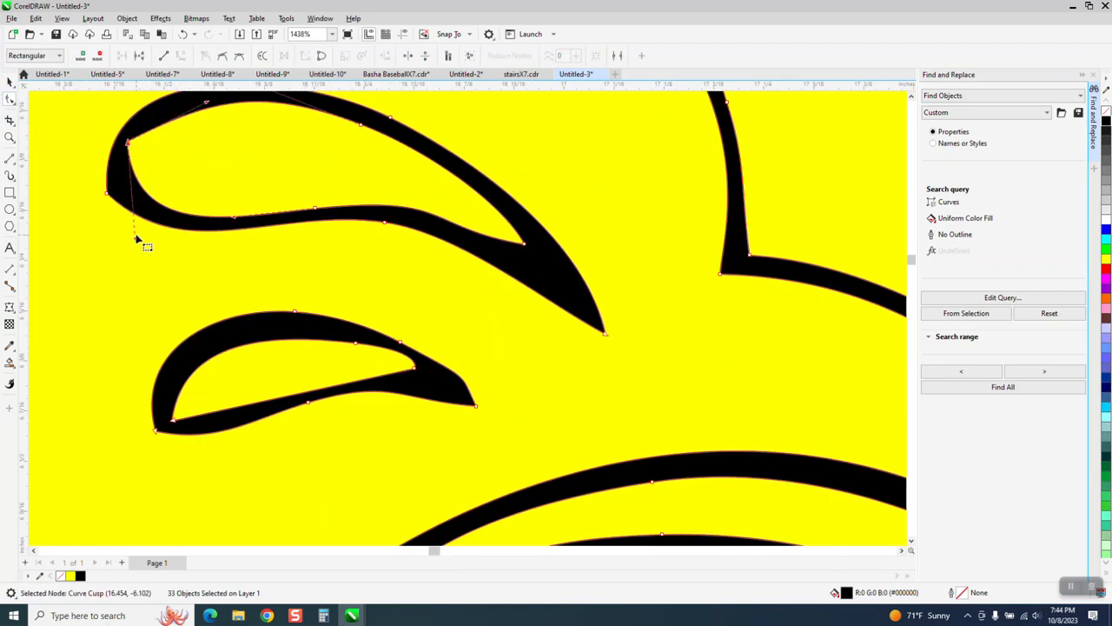
left_click(128, 145)
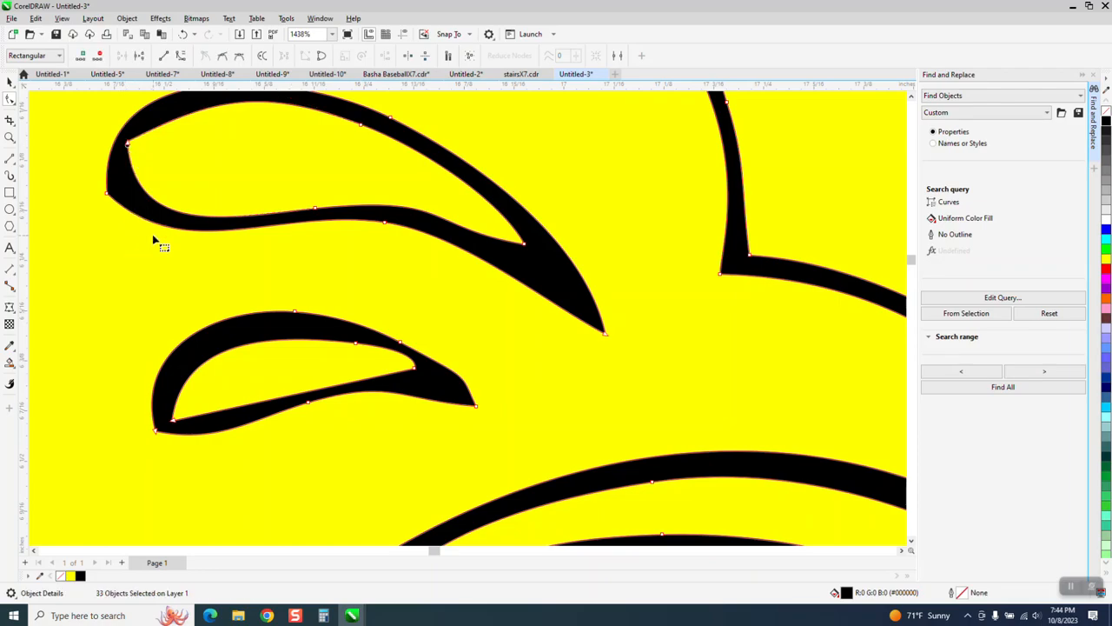
left_click(128, 145)
left_click_drag(136, 244, 113, 240)
left_click_drag(206, 106, 147, 104)
left_click_drag(129, 145, 109, 193)
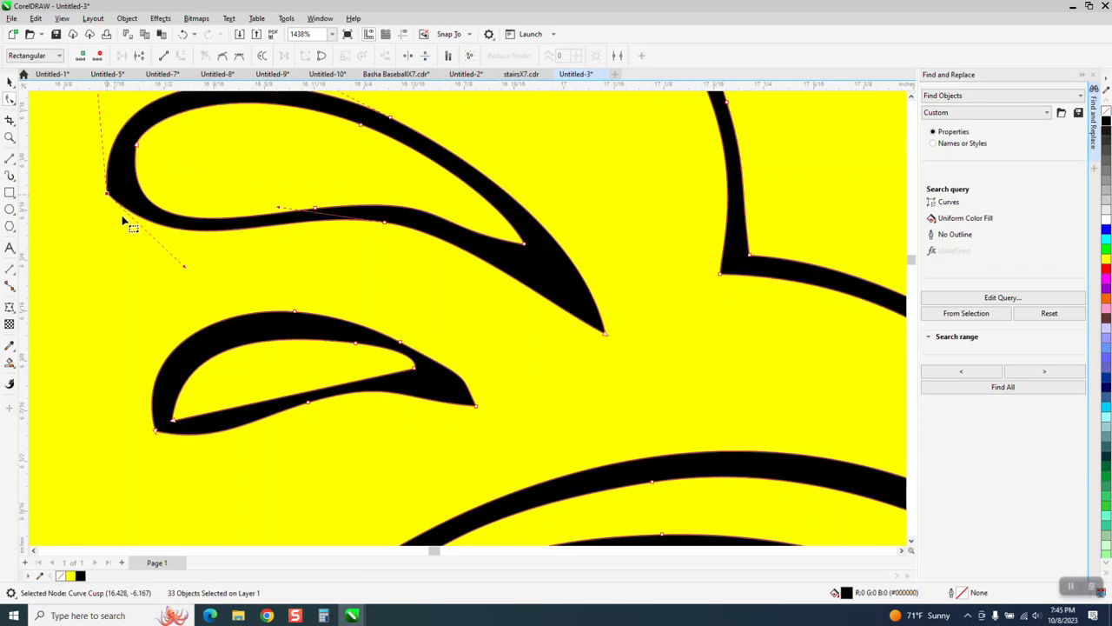
left_click_drag(184, 268, 170, 279)
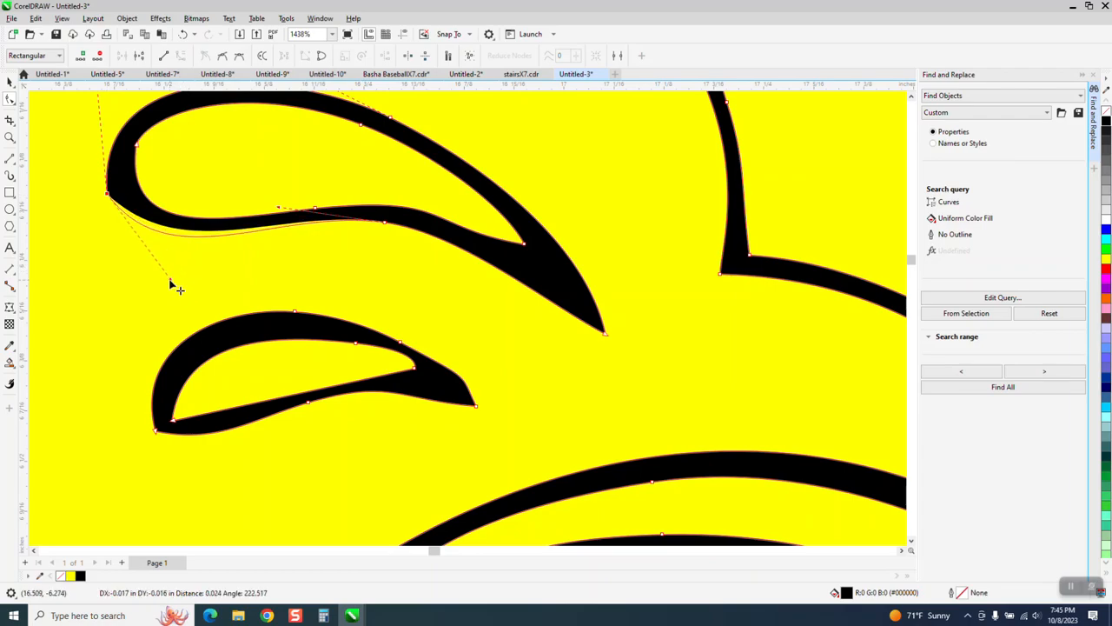
- Convert the straight inner edge of the lower teardrop above the left eyebrow to a curve and bend it to follow the outer edge
left_click_drag(173, 421, 170, 334)
left_click(413, 369)
right_click(175, 423)
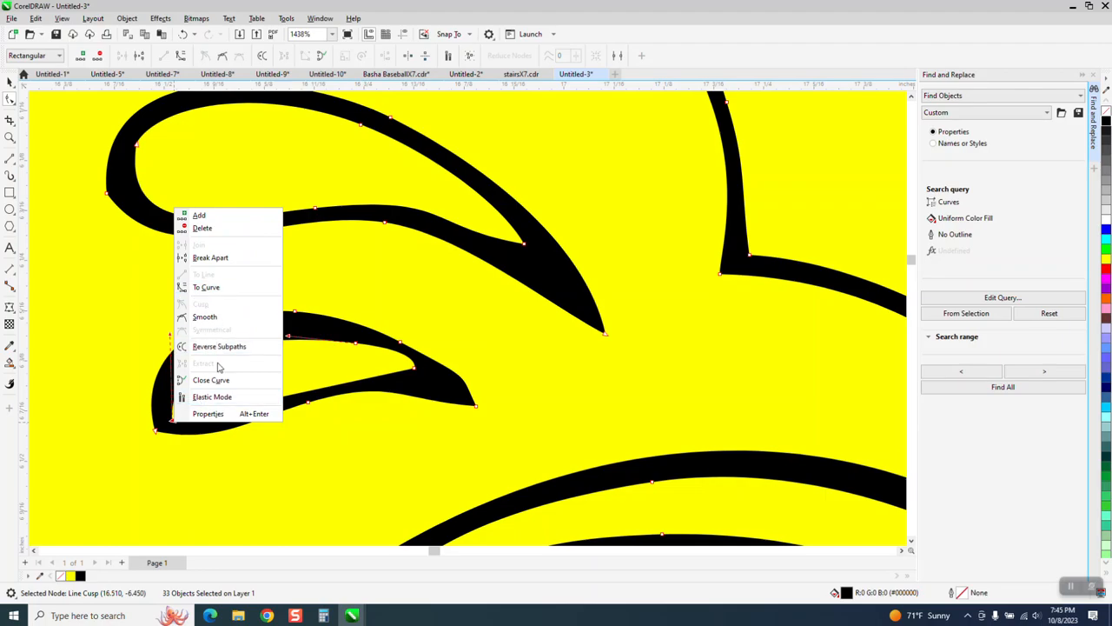
left_click(223, 289)
left_click(174, 420)
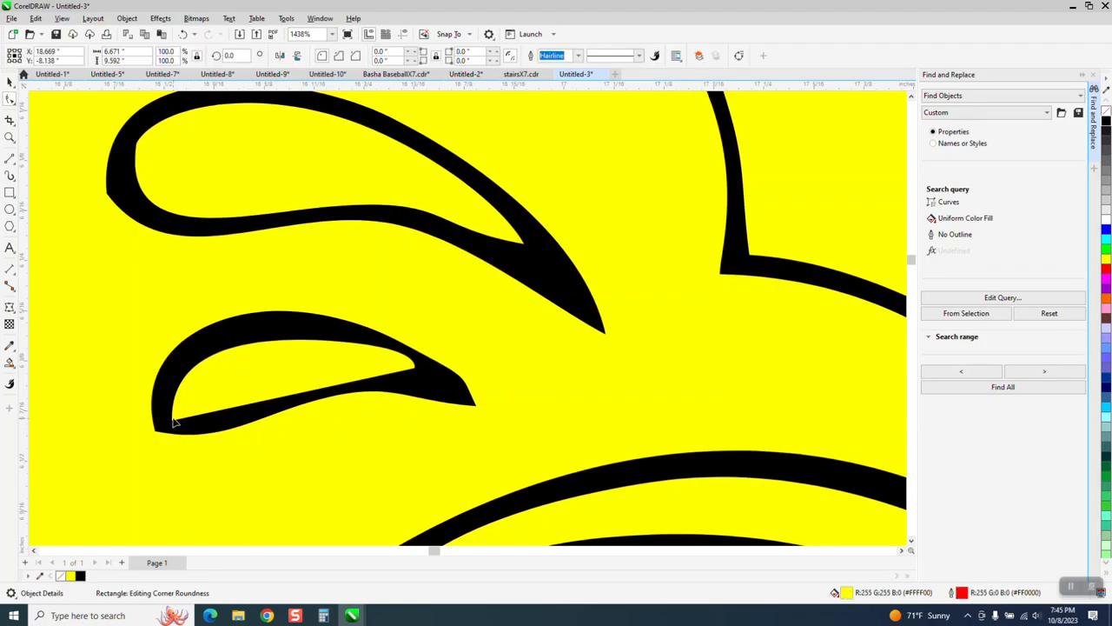
left_click(174, 423)
left_click_drag(251, 407, 209, 434)
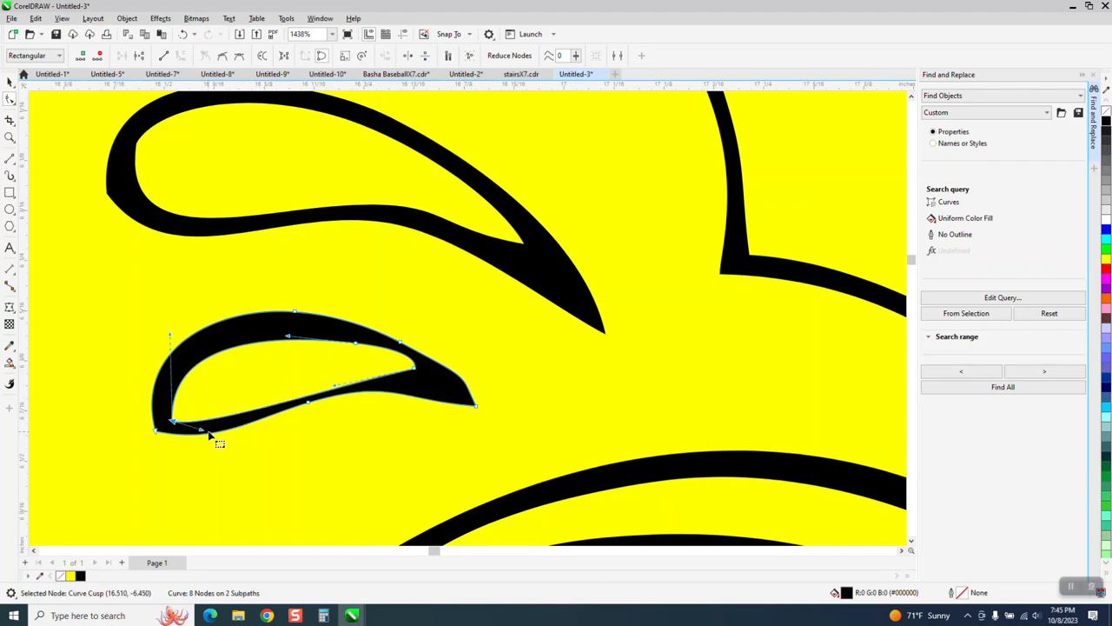
- Convert the segments around the stray loop between the shading spikes of the rose's lower-left petal to straight lines
scroll(132, 385, "down", 5)
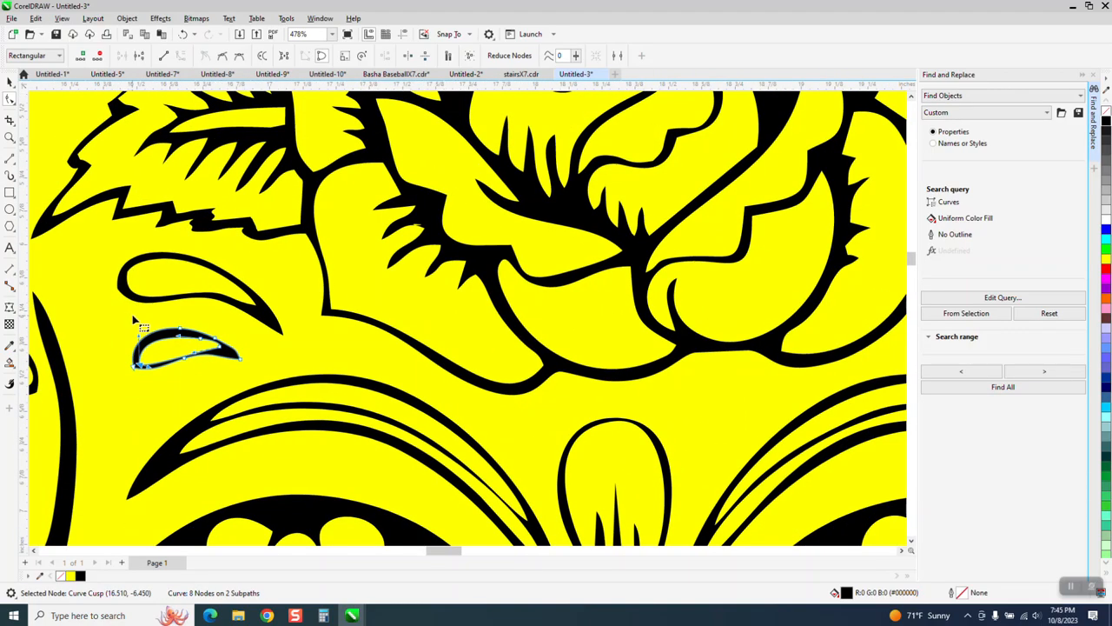
left_click(12, 138)
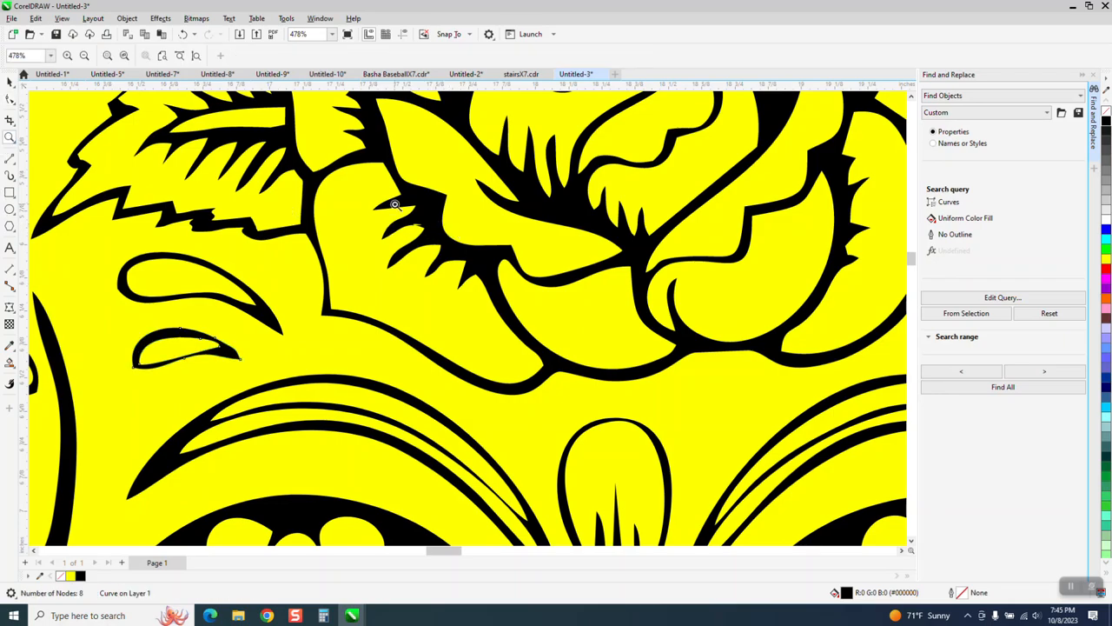
left_click_drag(391, 206, 490, 281)
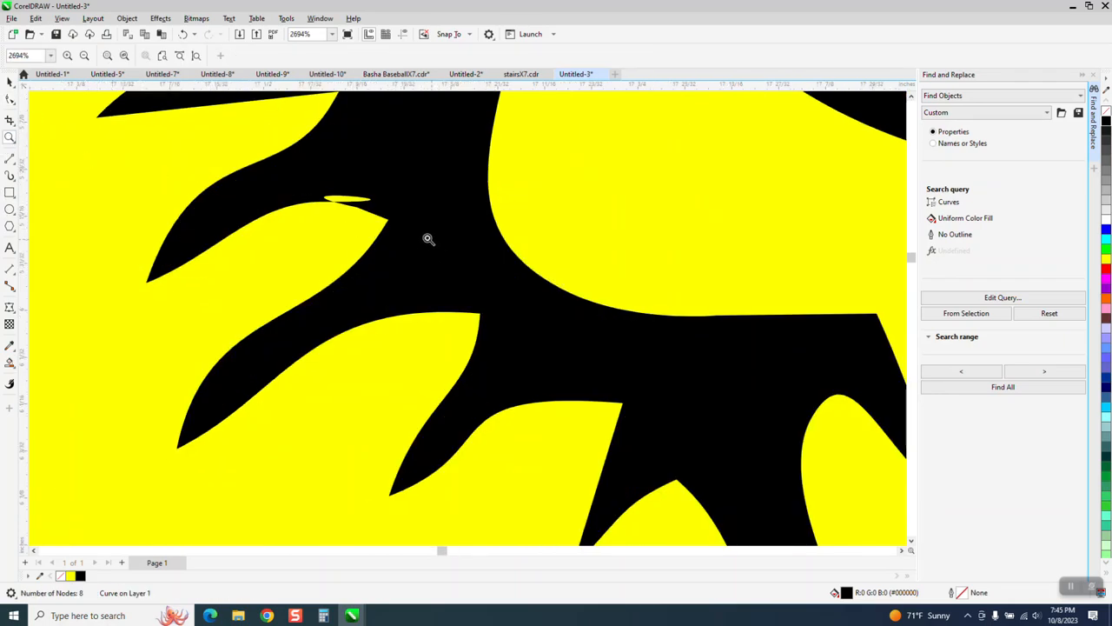
left_click_drag(427, 262, 257, 165)
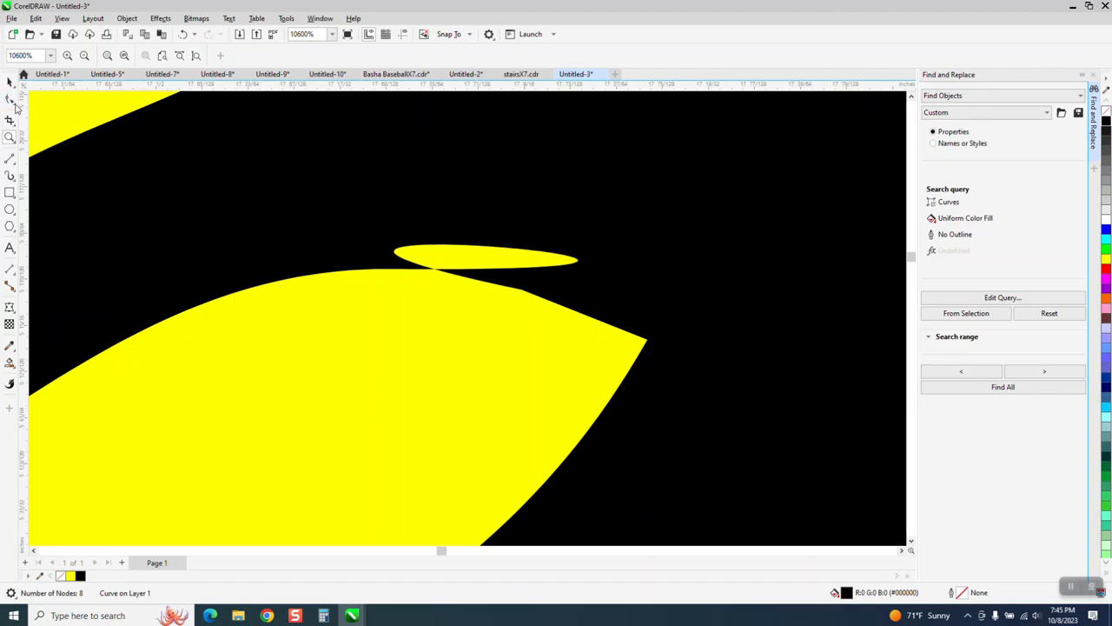
left_click(10, 100)
left_click(507, 278)
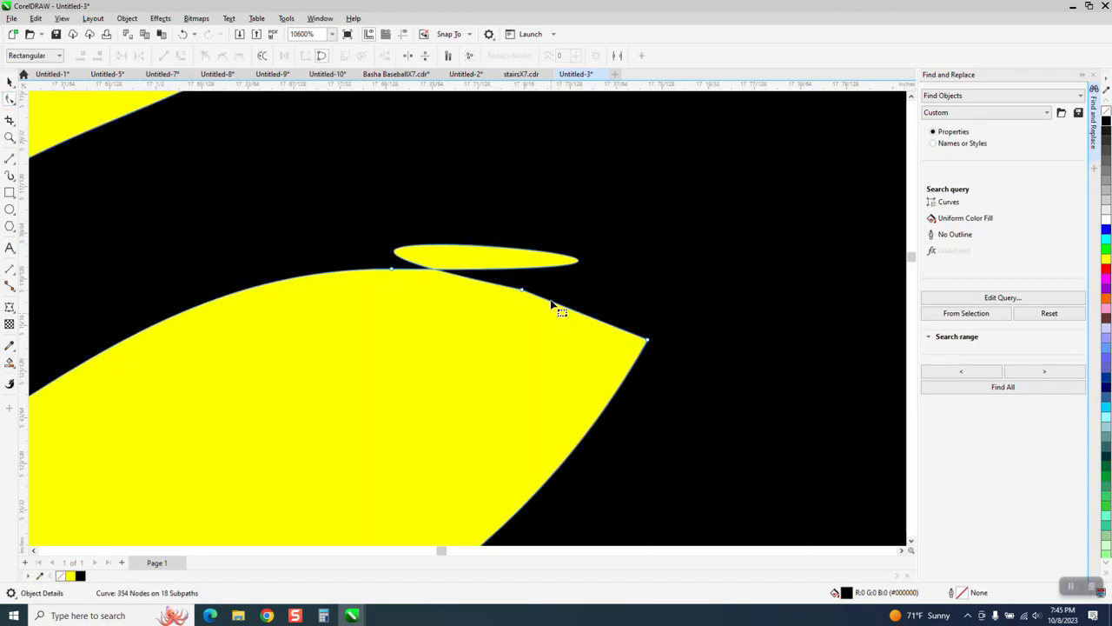
left_click_drag(342, 250, 544, 349)
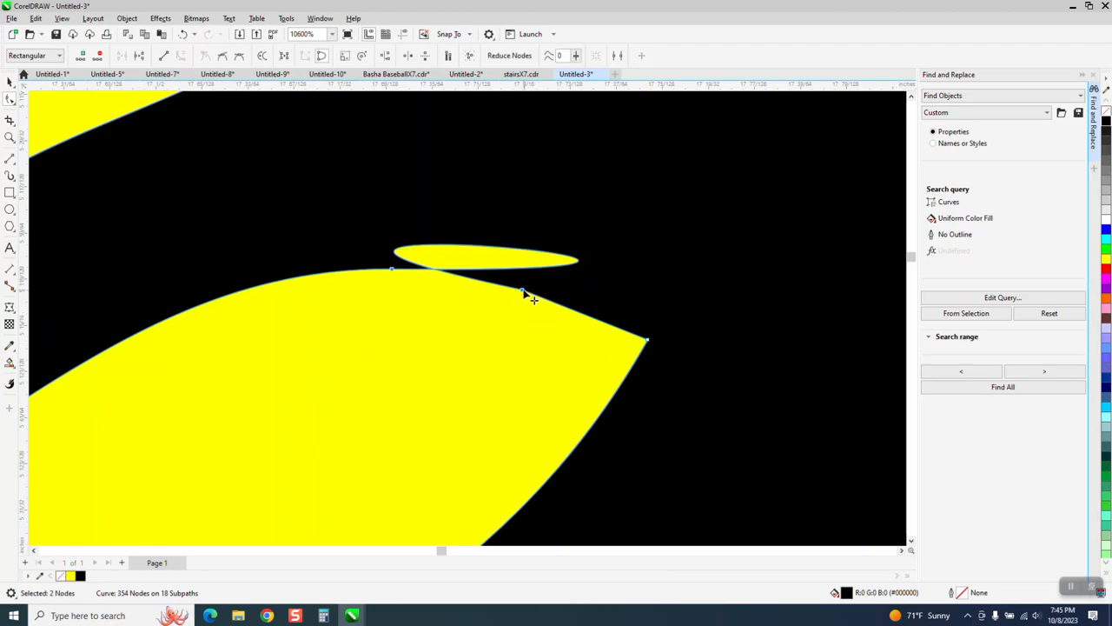
right_click(522, 290)
left_click(553, 357)
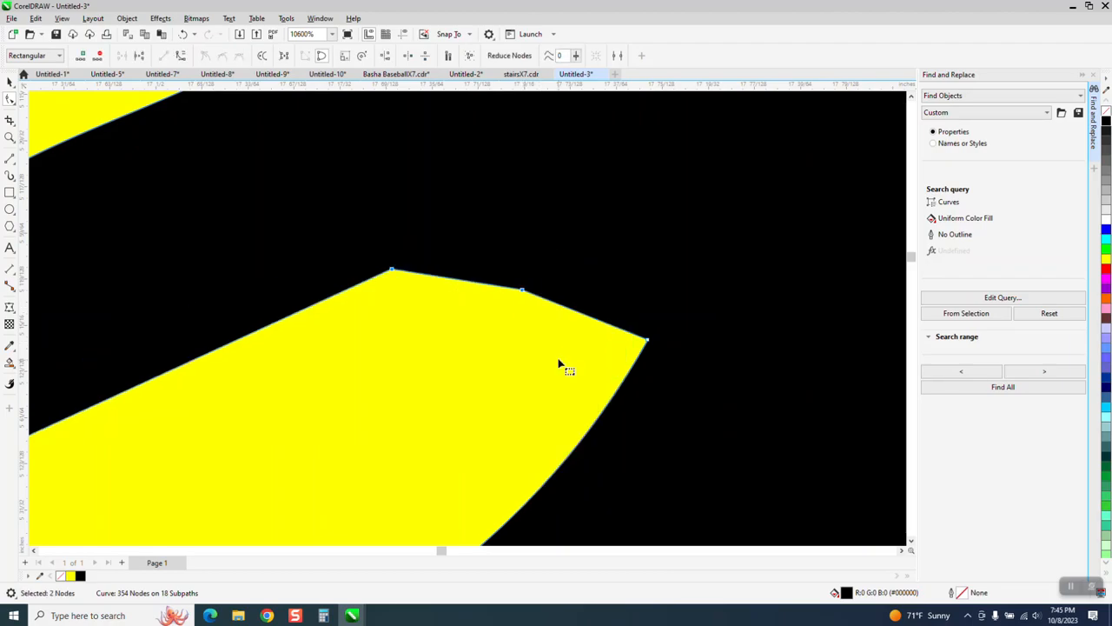
- Convert the straight segments at the three nodes of that spike gap on the rose petal to curves
scroll(478, 246, "down", 3)
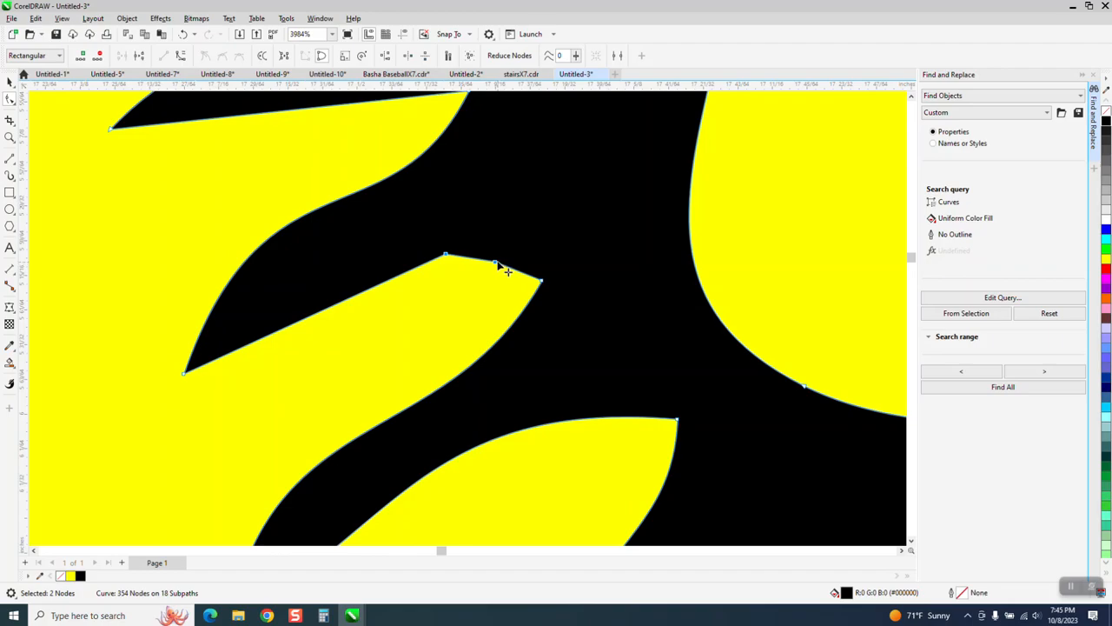
left_click_drag(409, 226, 576, 314)
right_click(496, 266)
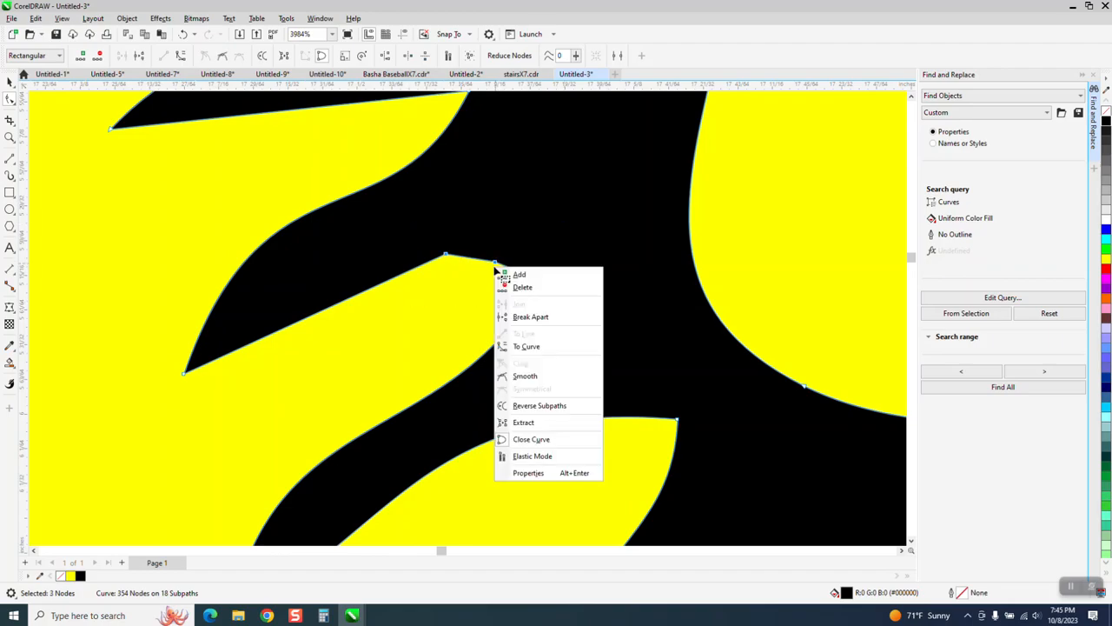
left_click(525, 346)
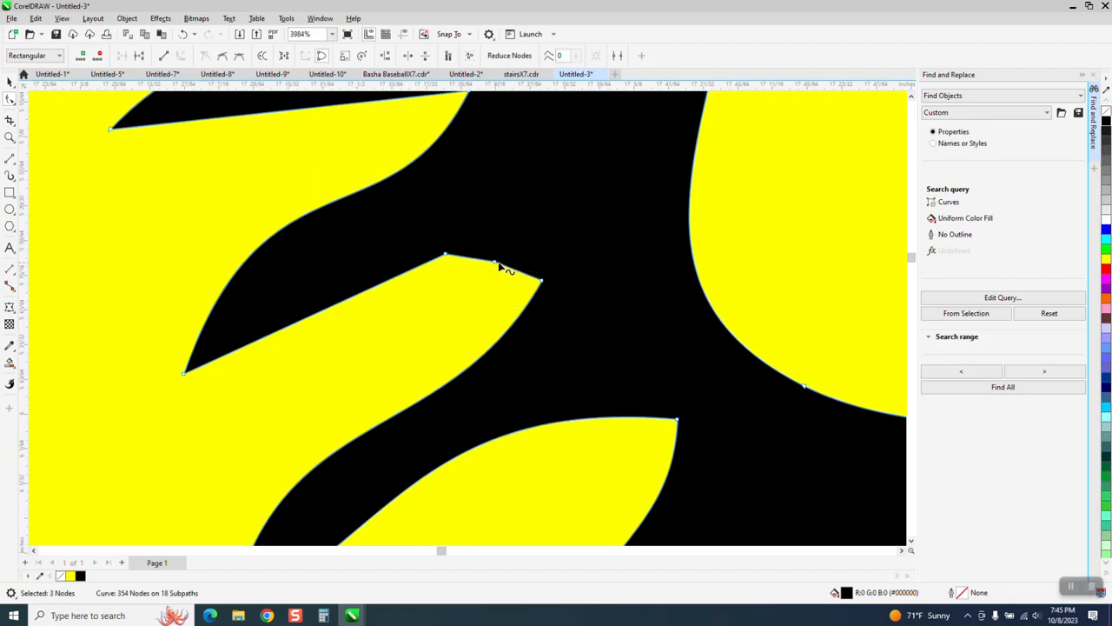
- Delete the two extra nodes near the spike gap's tip and bend its upper edge into a smooth, rounded curve
left_click(497, 264)
key("Delete")
left_click(541, 281)
left_click_drag(506, 266, 525, 222)
left_click(447, 255)
key("Delete")
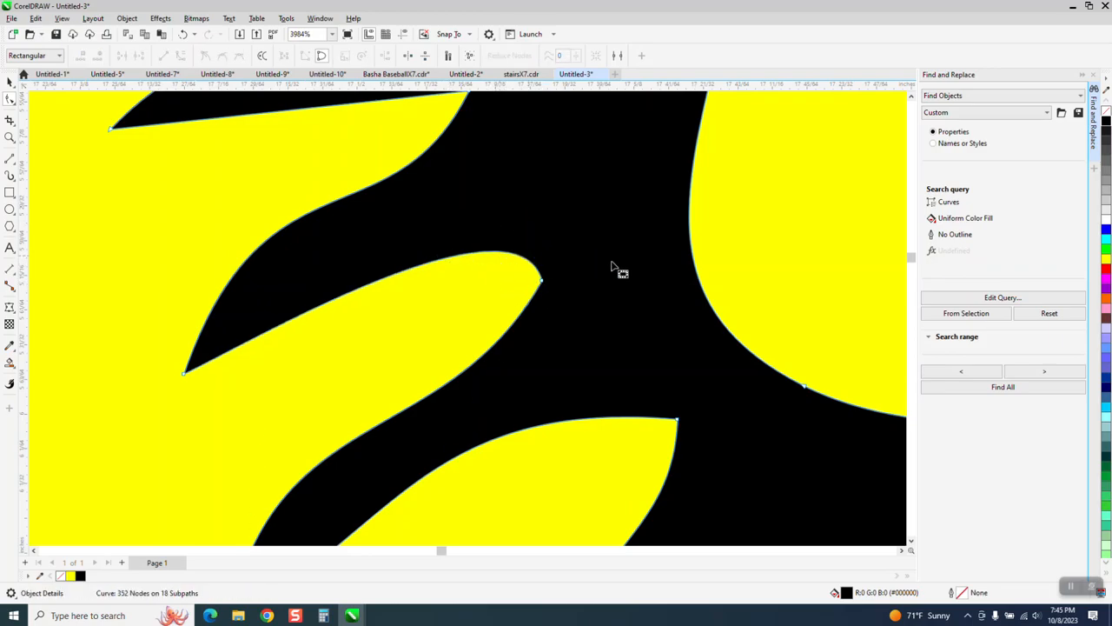
- Move the corner node of the small hooked tip beside the rose's central petals slightly upward
scroll(448, 304, "down", 2)
scroll(443, 306, "down", 4)
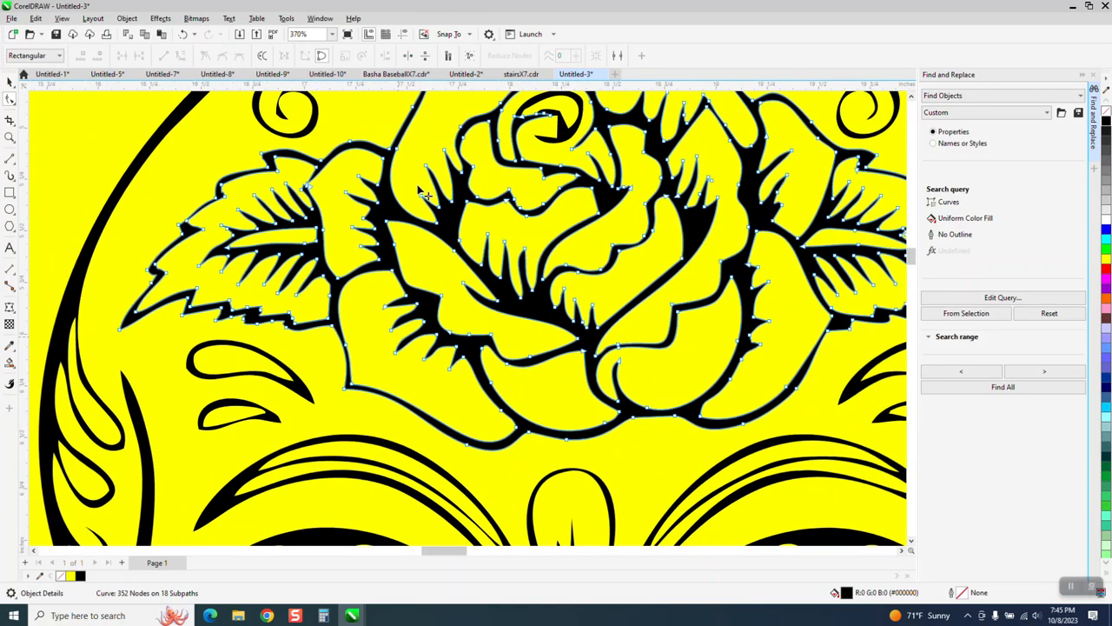
left_click(10, 138)
left_click_drag(588, 166, 678, 224)
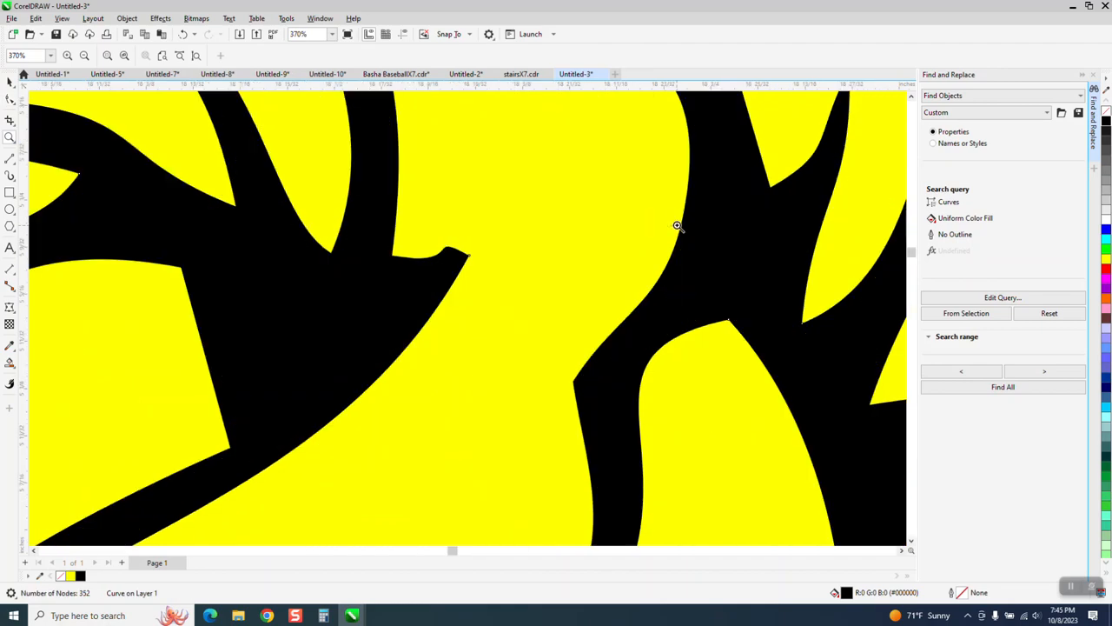
left_click(10, 98)
left_click_drag(470, 261, 479, 237)
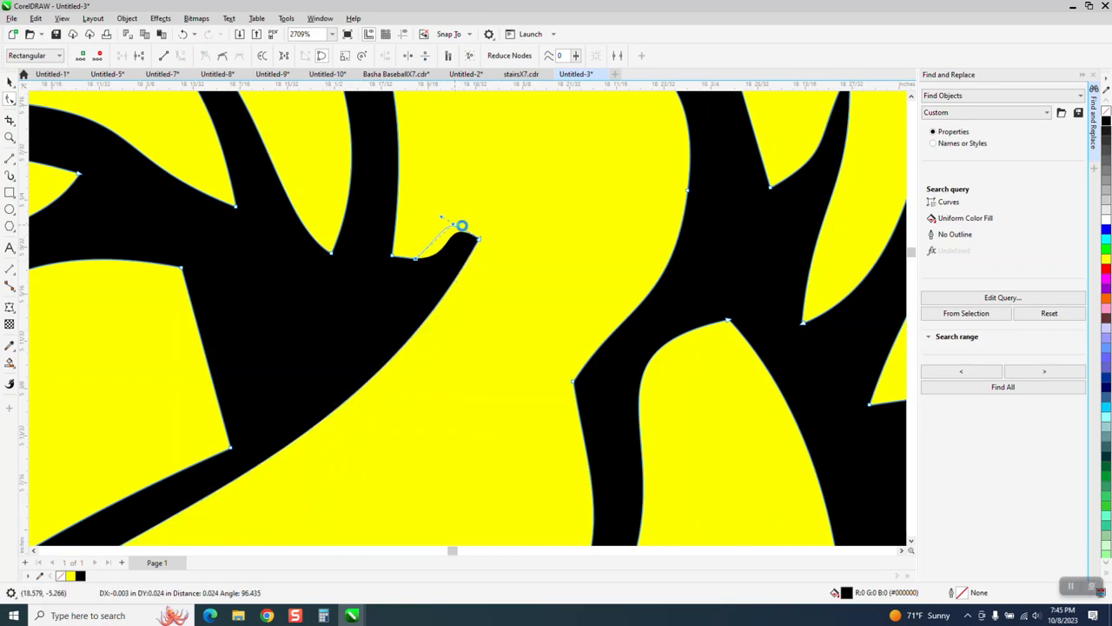
- Delete the yellow background rectangle behind the traced skull
scroll(457, 233, "down", 5)
scroll(654, 298, "down", 5)
key("space")
left_click(284, 158)
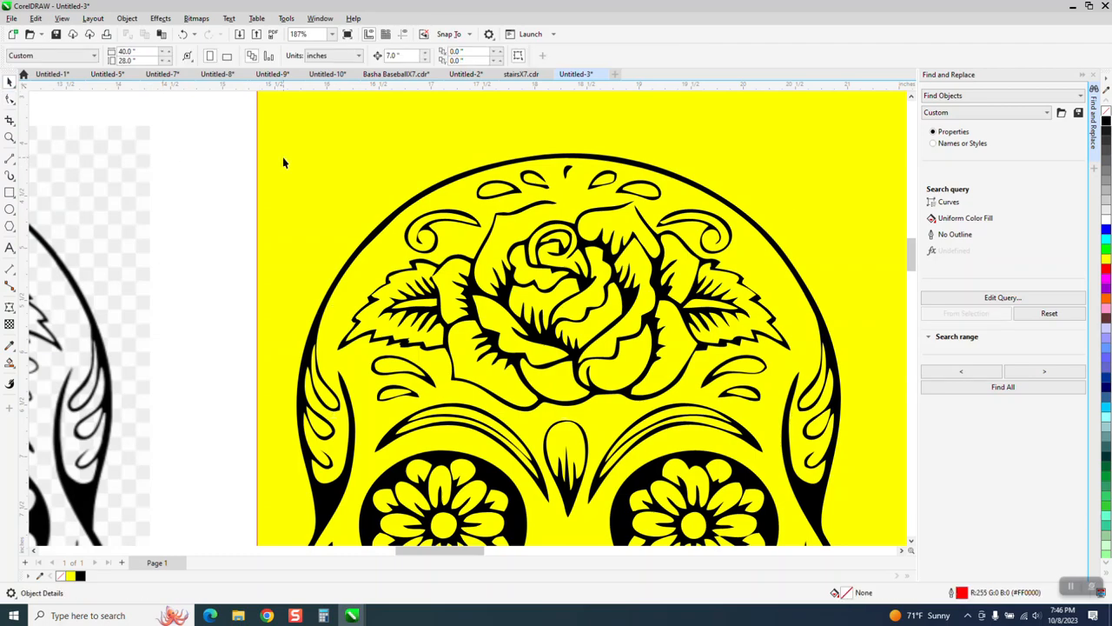
key("Delete")
scroll(357, 174, "down", 3)
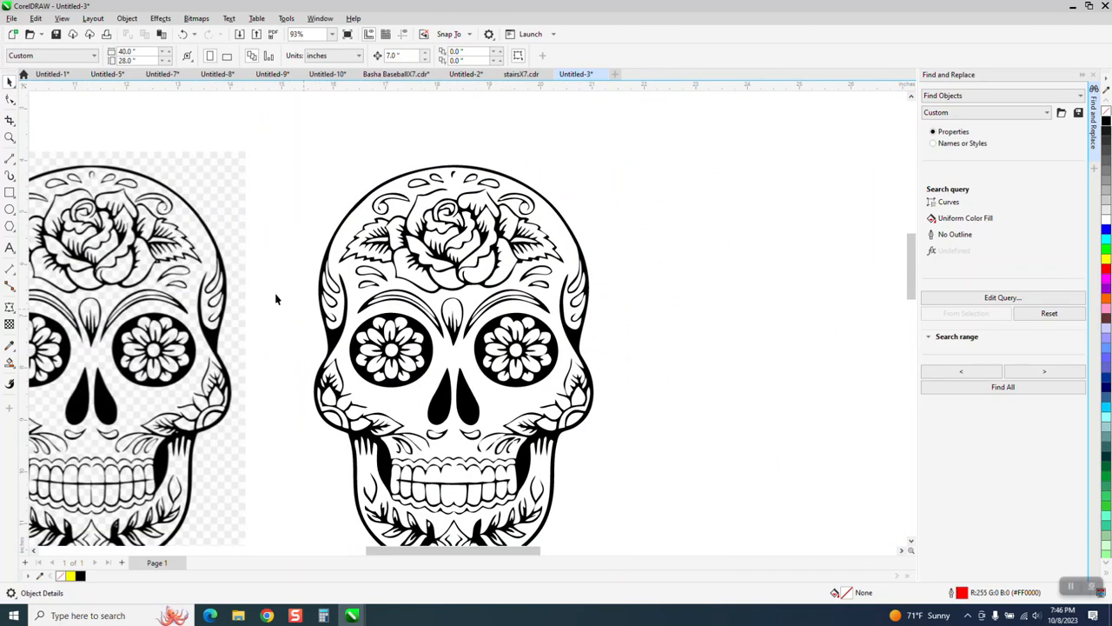
- Smooth the notch on the inner left edge of the small diamond in the chin ornament by adjusting the neighbouring nodes' curve handles
left_click(9, 137)
left_click_drag(396, 425, 604, 526)
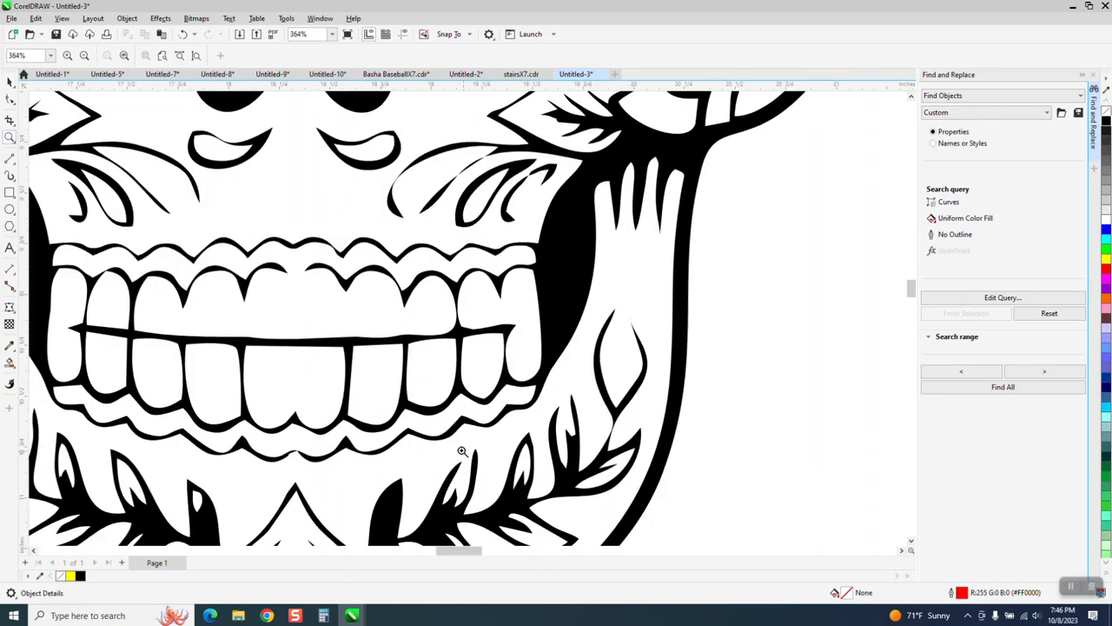
scroll(462, 451, "down", 3)
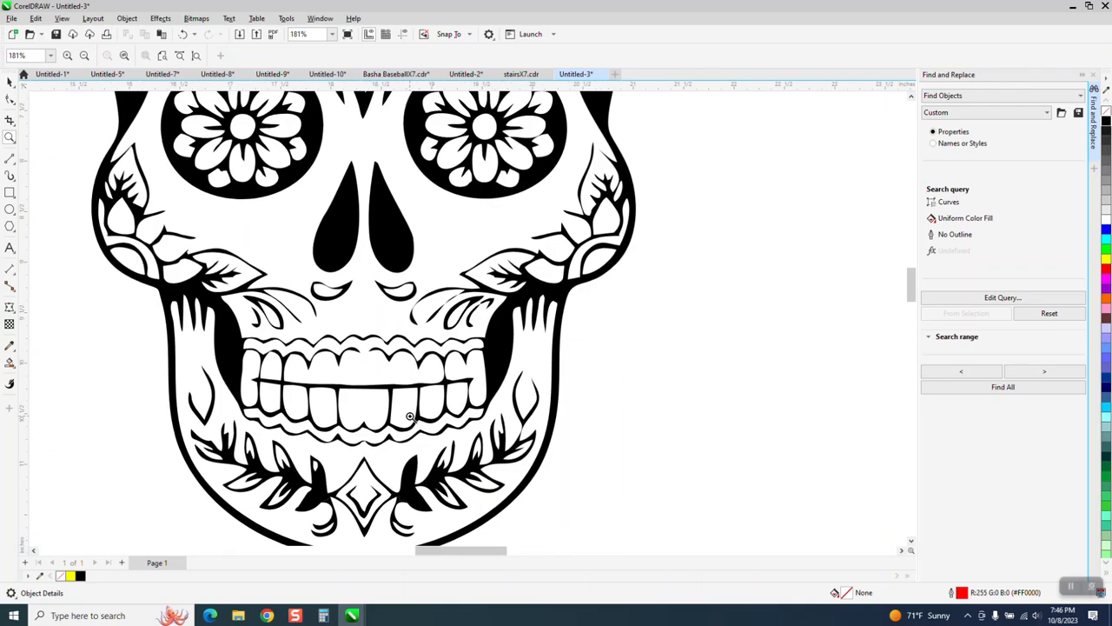
left_click_drag(291, 445, 443, 528)
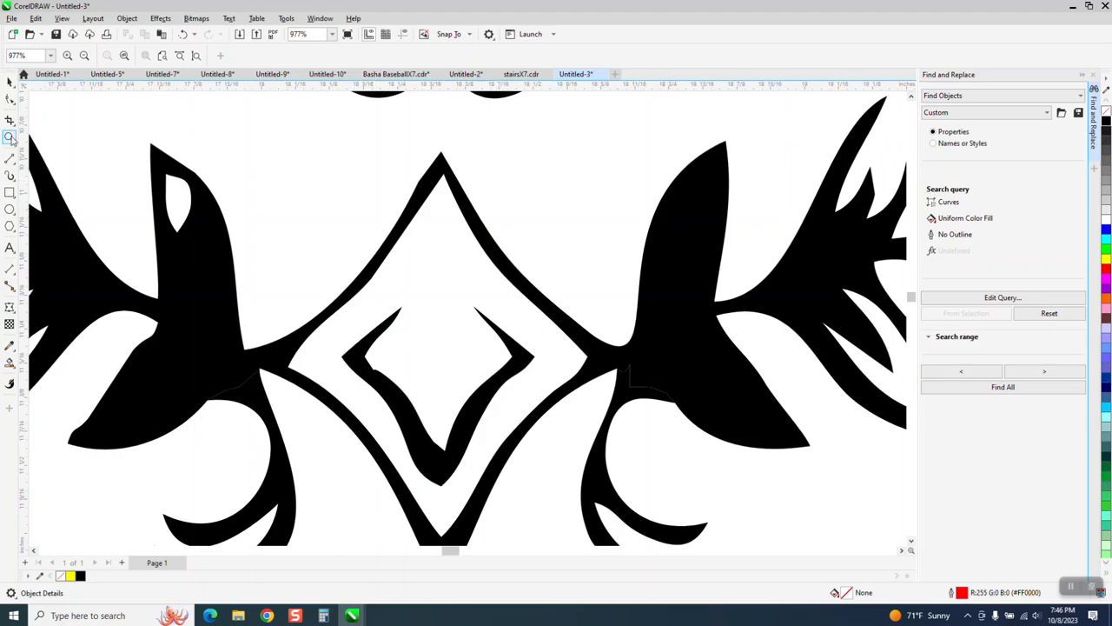
left_click_drag(342, 327, 474, 414)
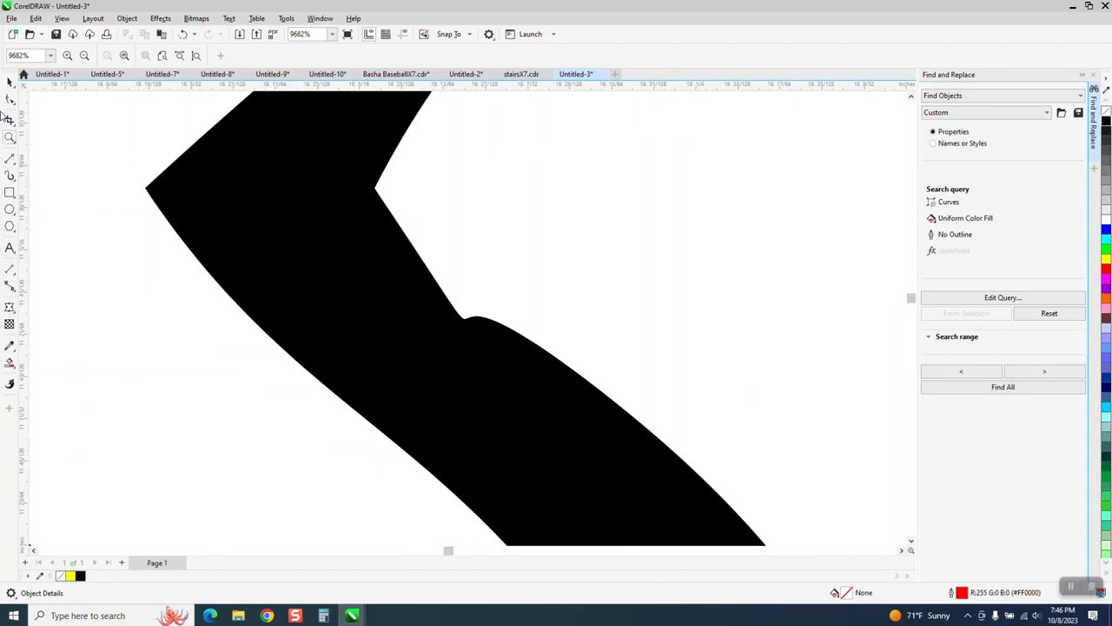
left_click(9, 99)
left_click(378, 193)
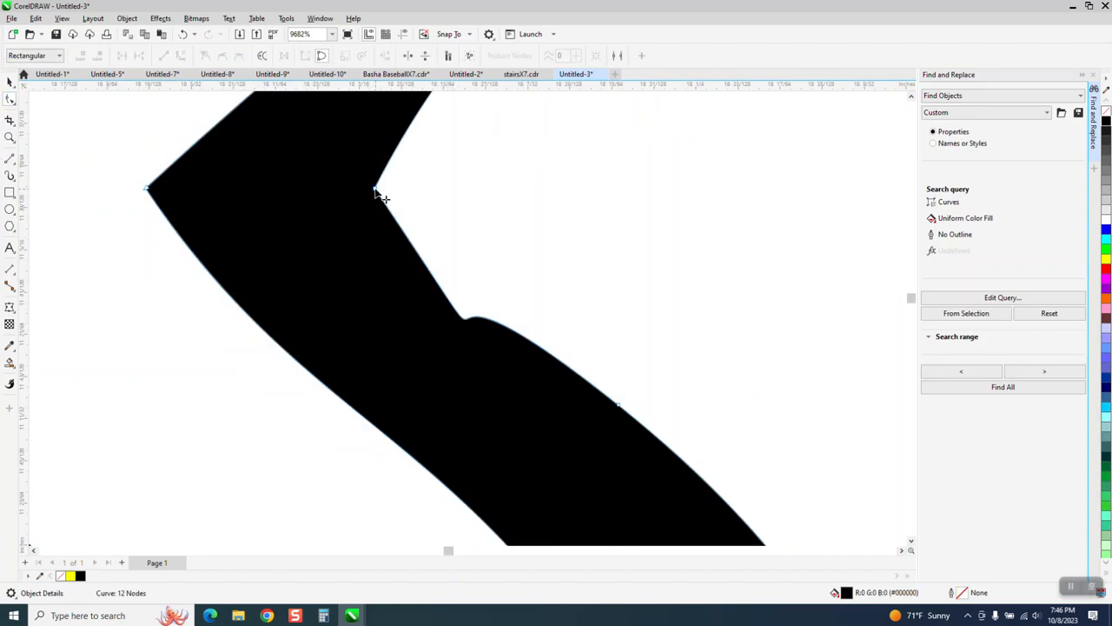
left_click_drag(554, 452, 587, 425)
left_click(618, 405)
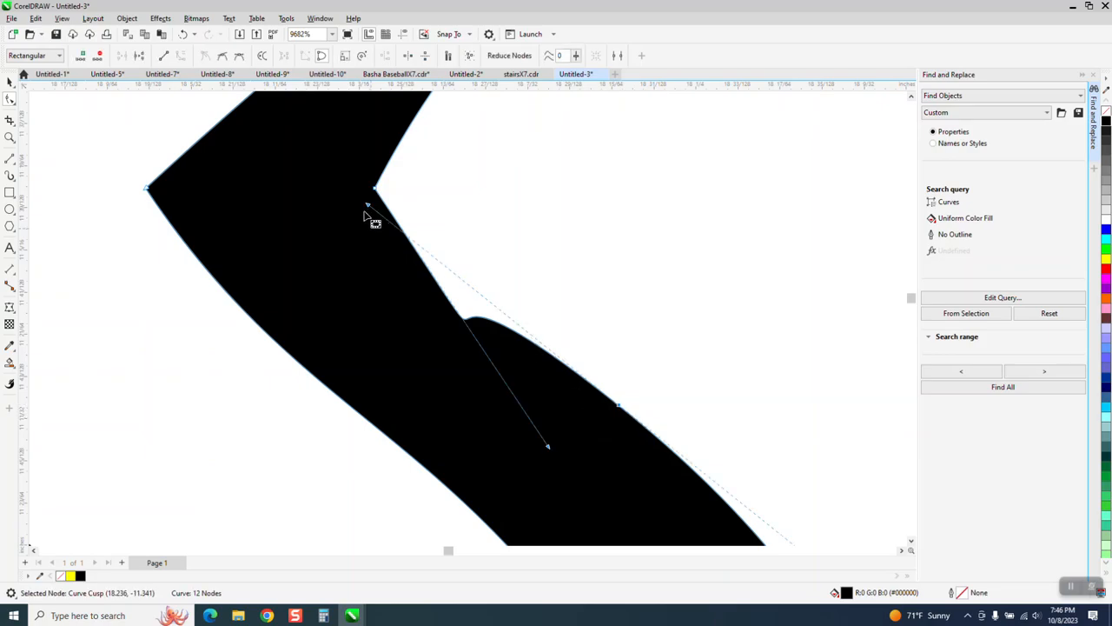
left_click_drag(368, 209, 404, 213)
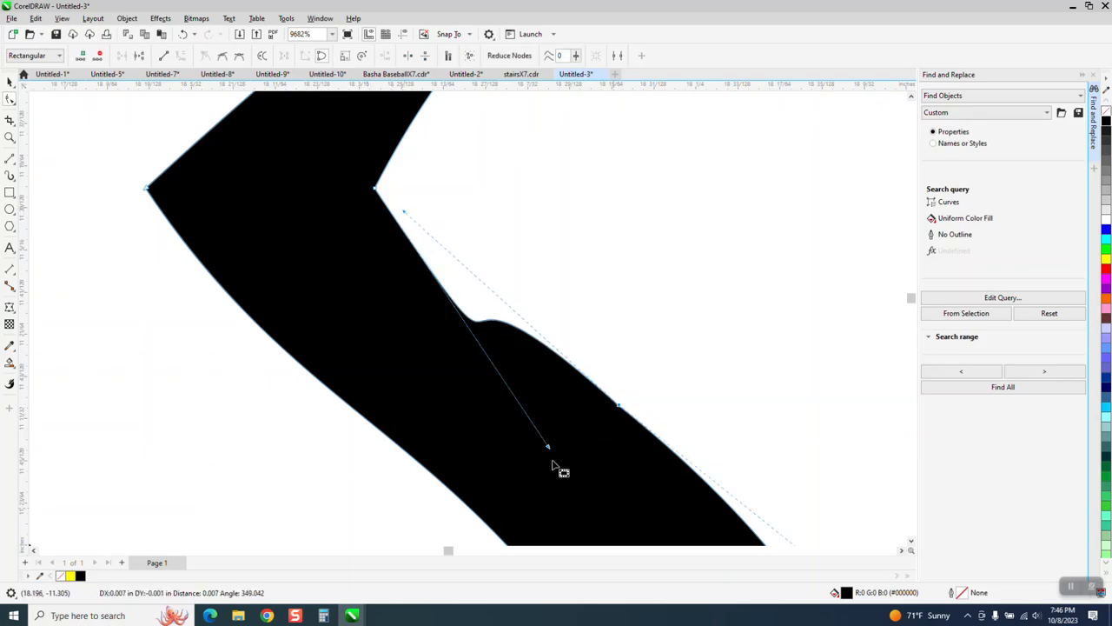
left_click_drag(548, 449, 443, 318)
scroll(397, 382, "down", 6)
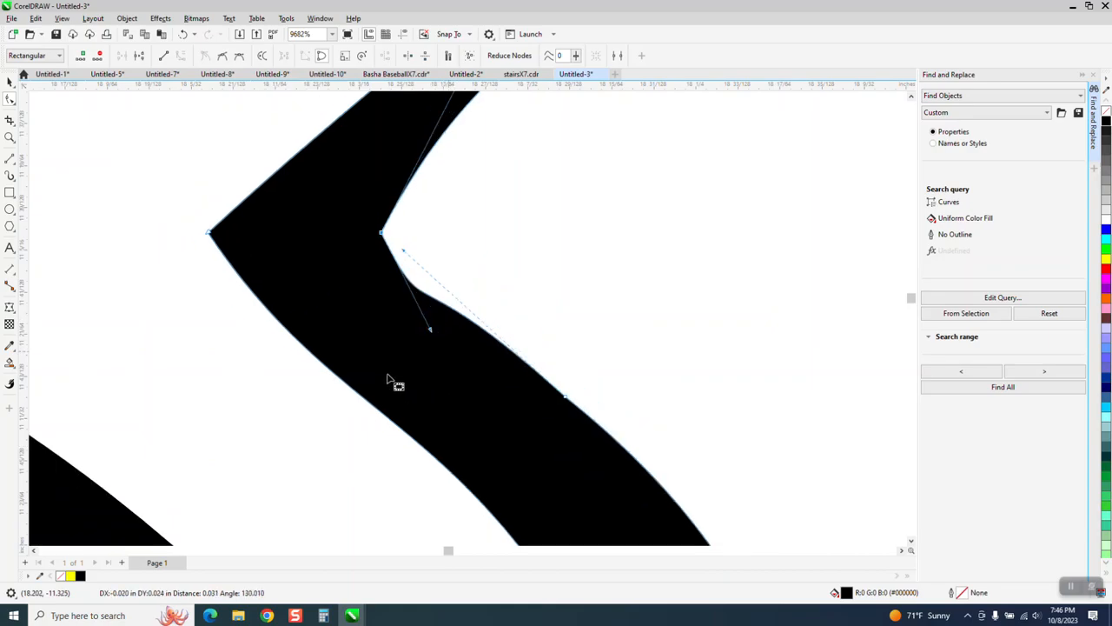
scroll(408, 365, "down", 7)
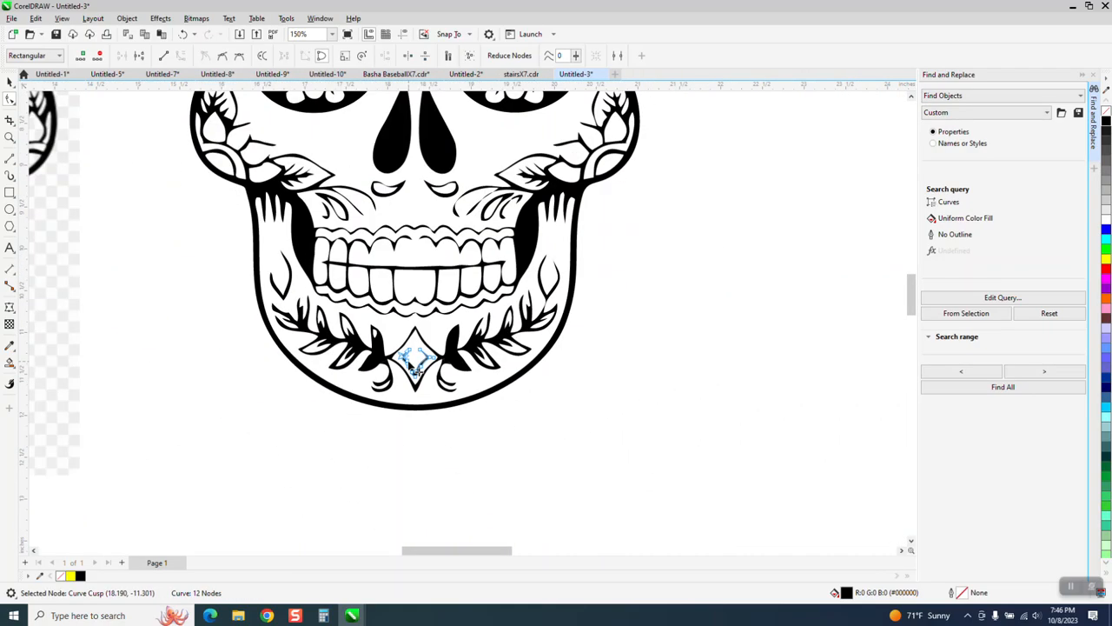
left_click(11, 82)
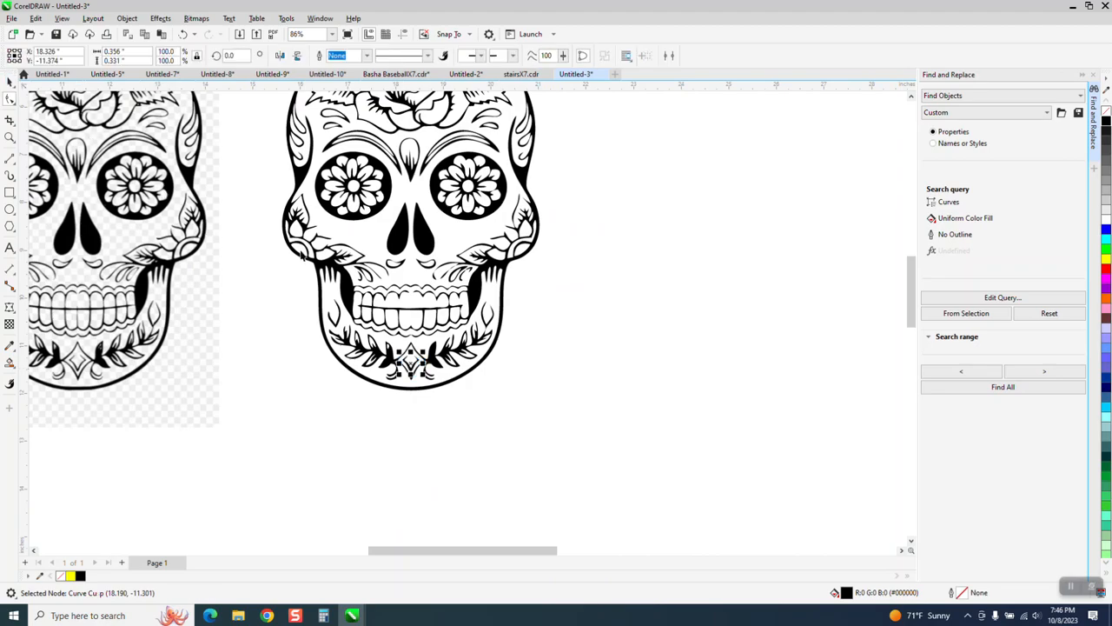